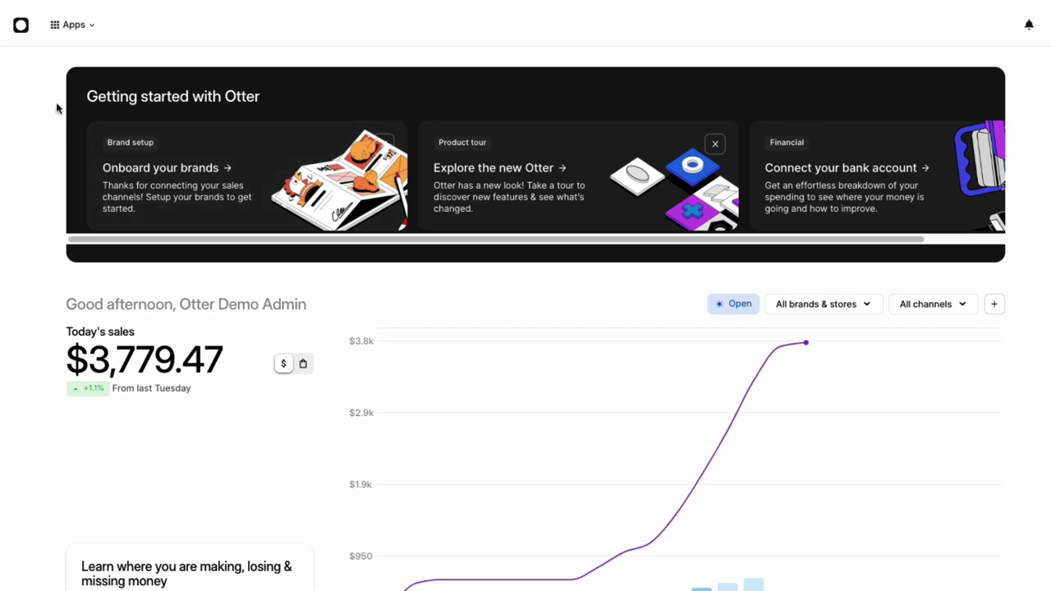
Open the Insights app and toggle the sales chart to the heatmap view and back
{"action": "left_click", "coordinate": [72, 26]}
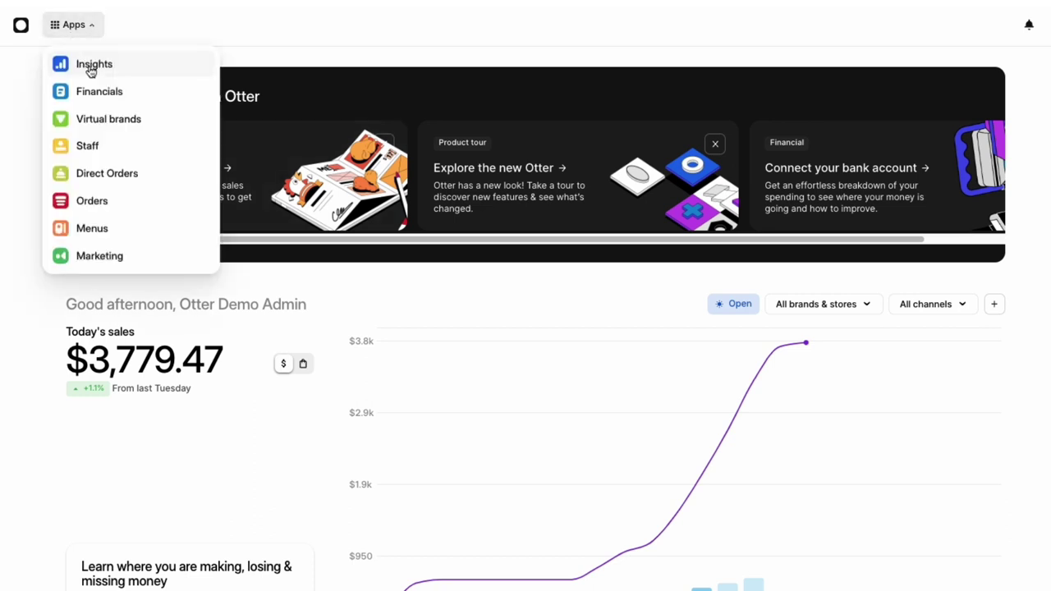
{"action": "left_click", "coordinate": [144, 68]}
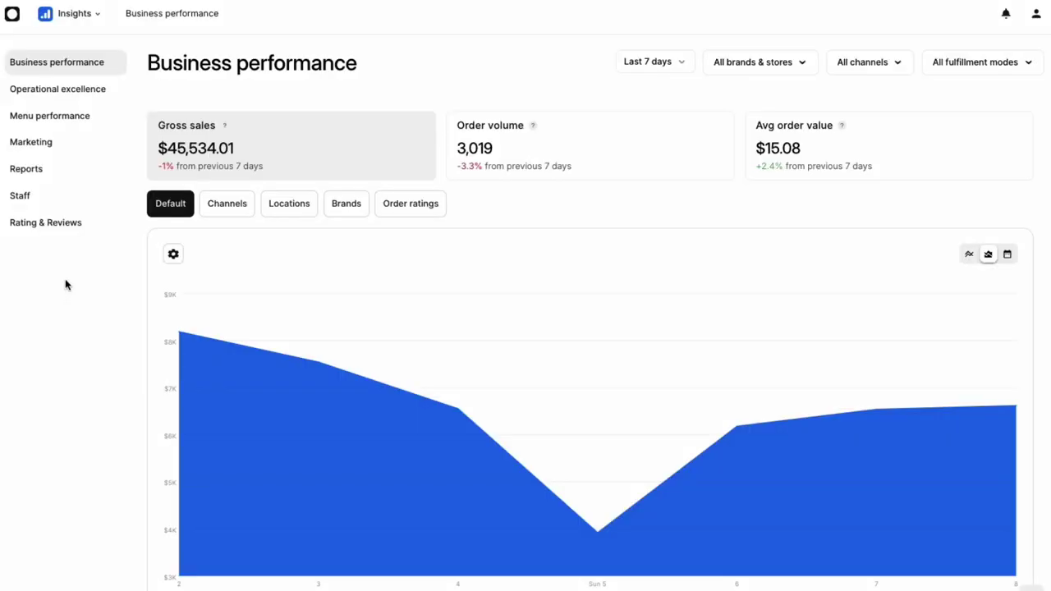
{"action": "scroll", "coordinate": [795, 402], "scroll_direction": "down", "scroll_amount": 2}
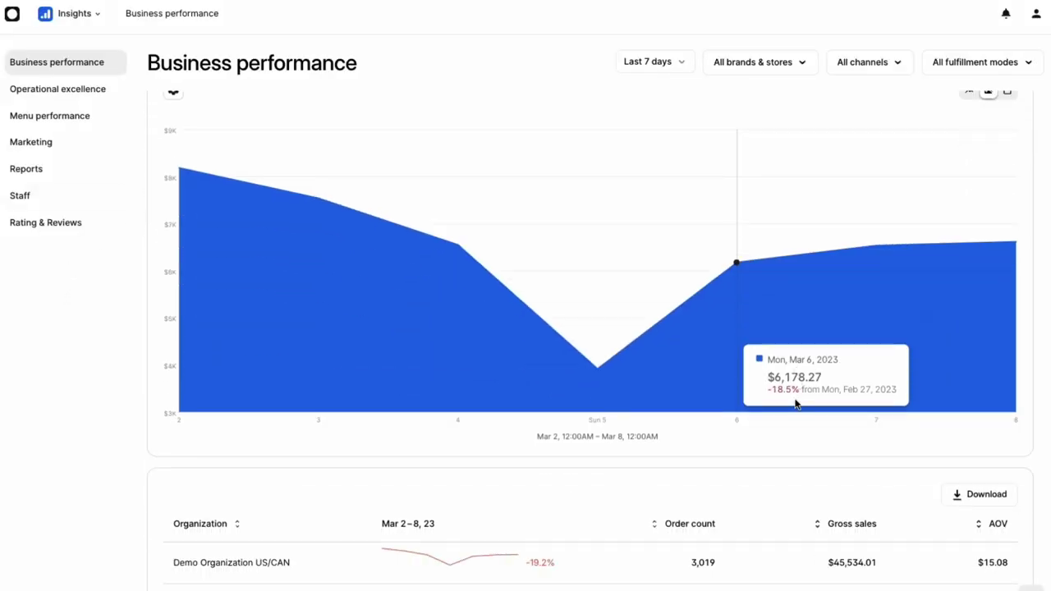
{"action": "scroll", "coordinate": [932, 383], "scroll_direction": "up", "scroll_amount": 2}
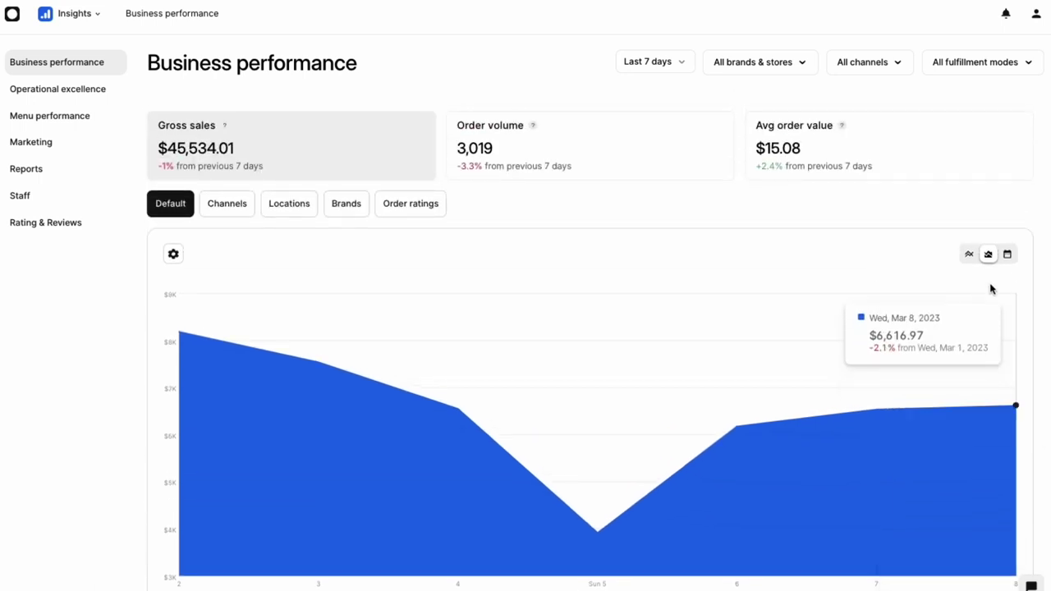
{"action": "left_click", "coordinate": [1007, 256]}
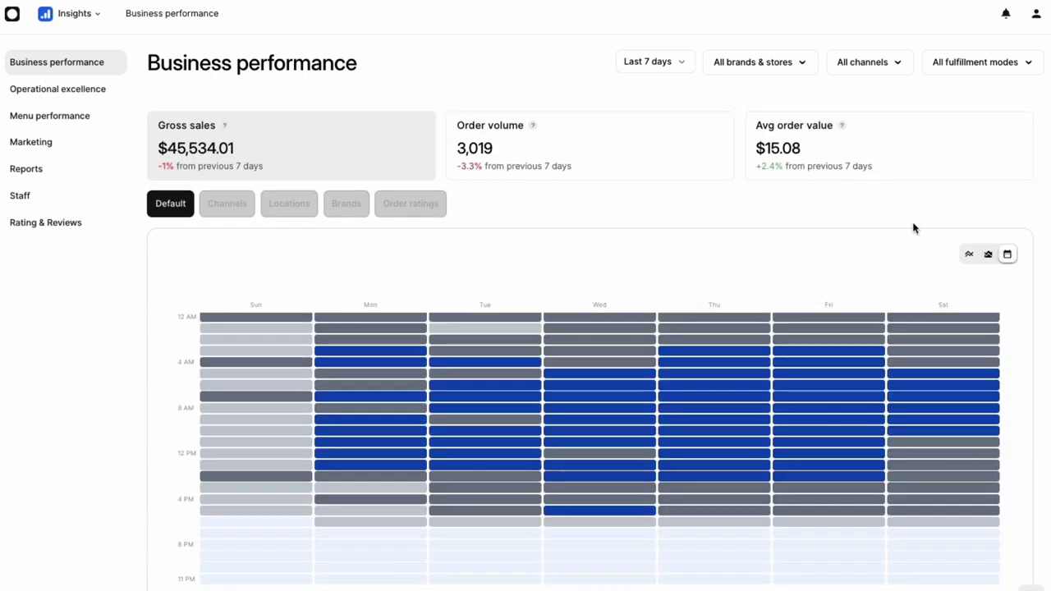
{"action": "left_click", "coordinate": [990, 255]}
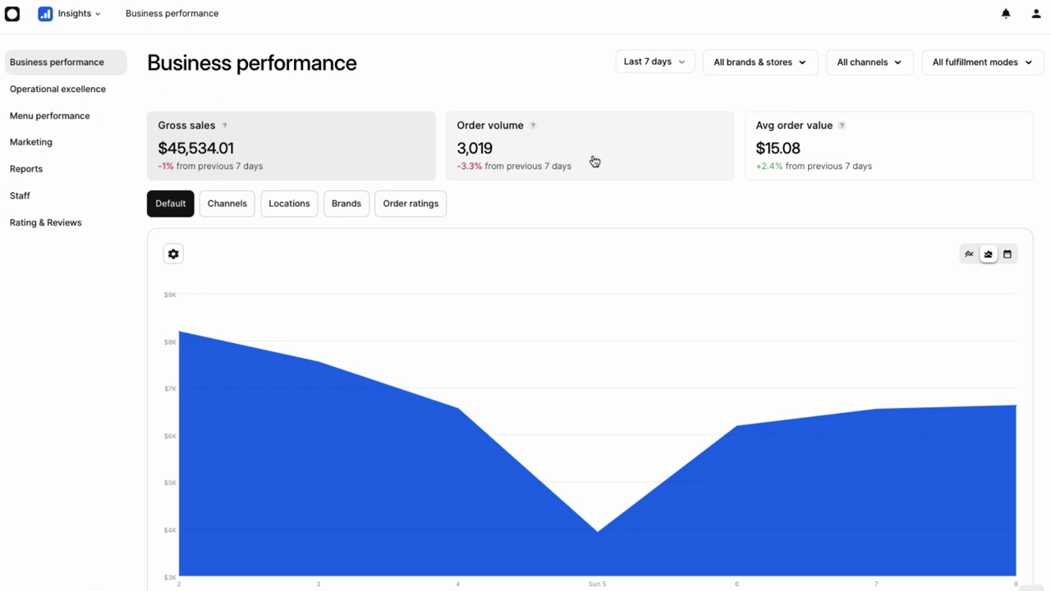
Chart order volume by channel, then by location, then average order value per location
{"action": "left_click", "coordinate": [534, 175]}
{"action": "left_click", "coordinate": [224, 207]}
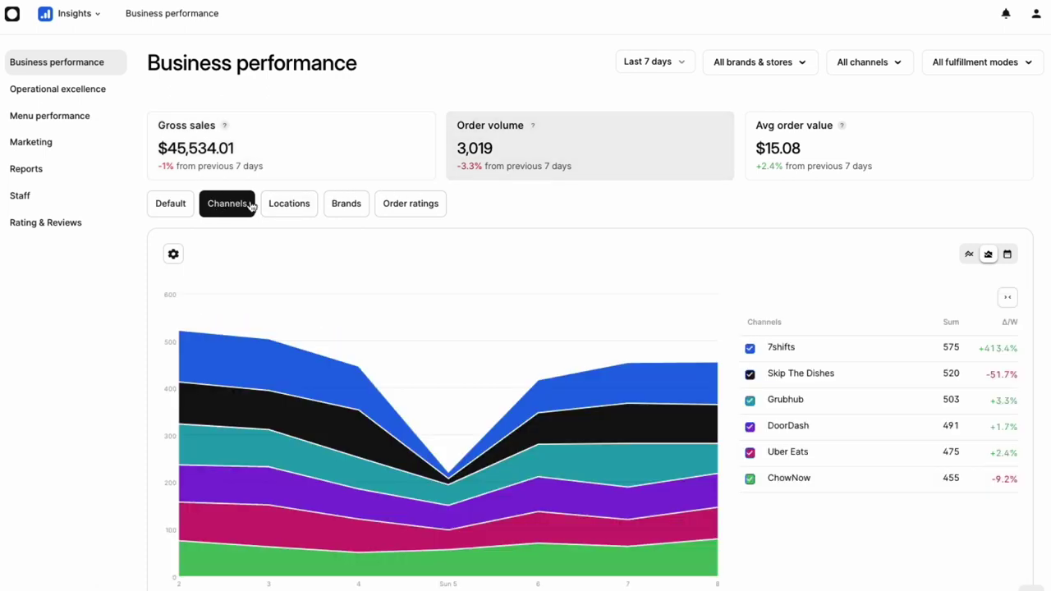
{"action": "left_click", "coordinate": [295, 208]}
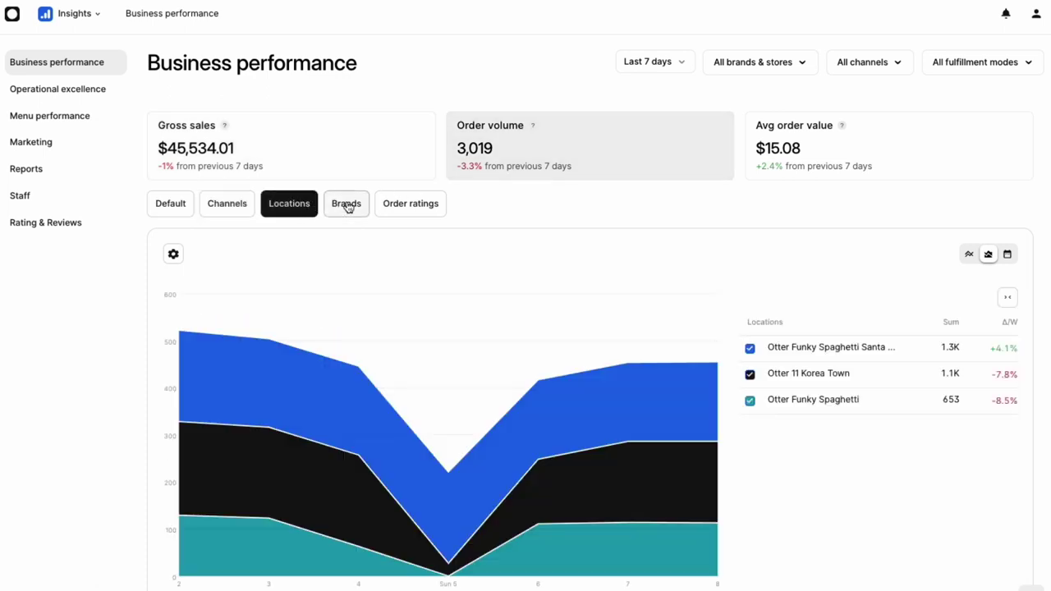
{"action": "left_click", "coordinate": [854, 158]}
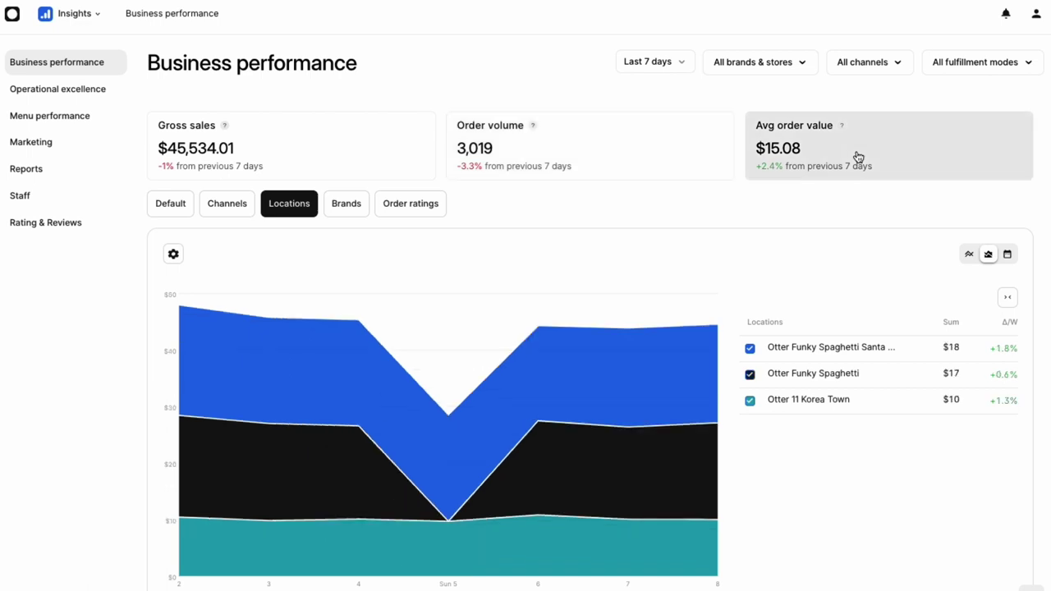
Check the brands and stores, sales channels and fulfillment modes filter dropdowns
{"action": "left_click", "coordinate": [736, 69]}
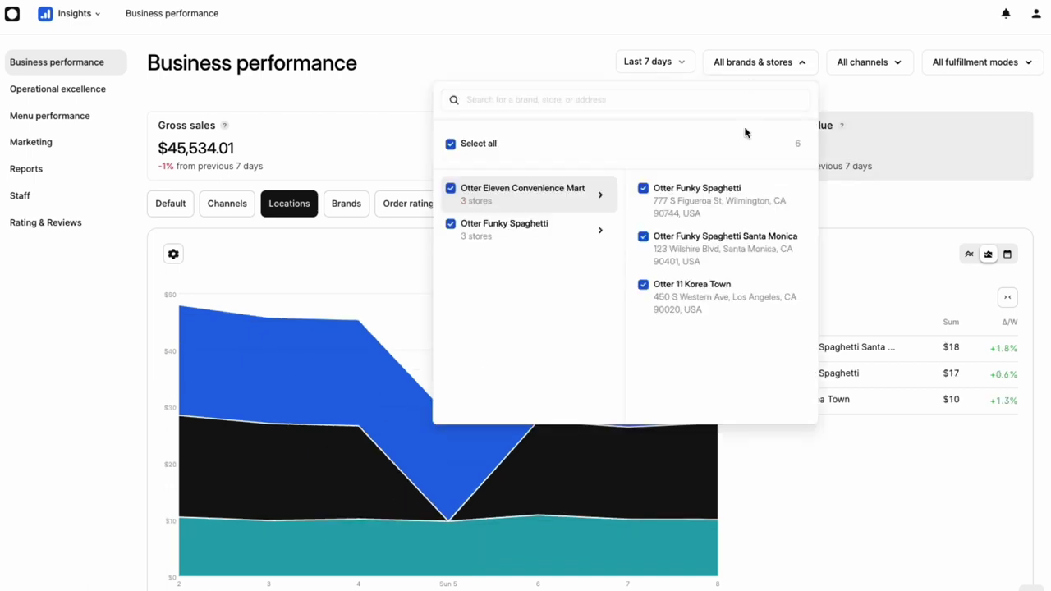
{"action": "left_click", "coordinate": [884, 70]}
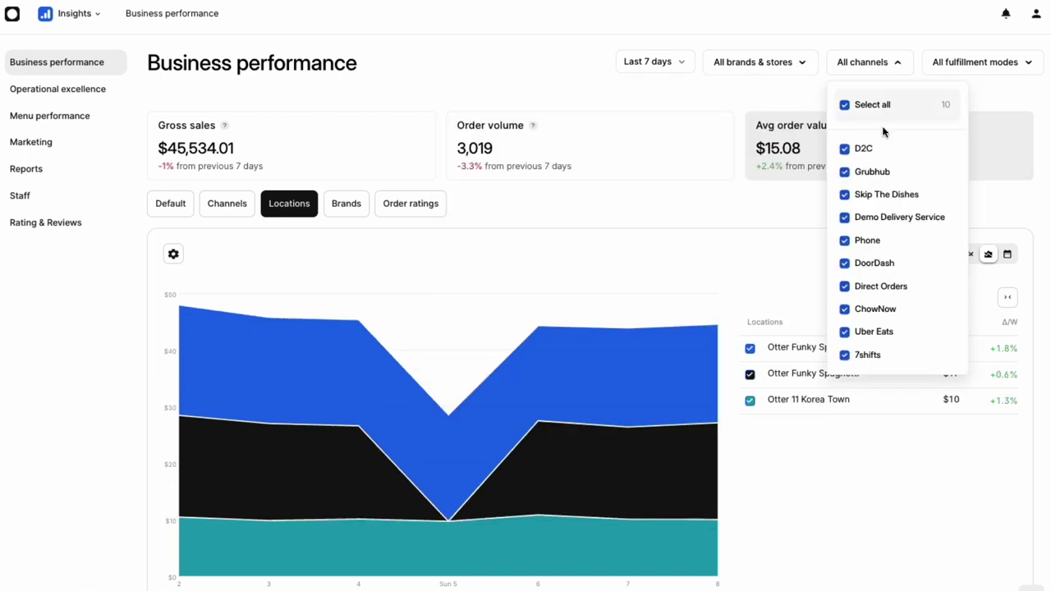
{"action": "left_click", "coordinate": [975, 70]}
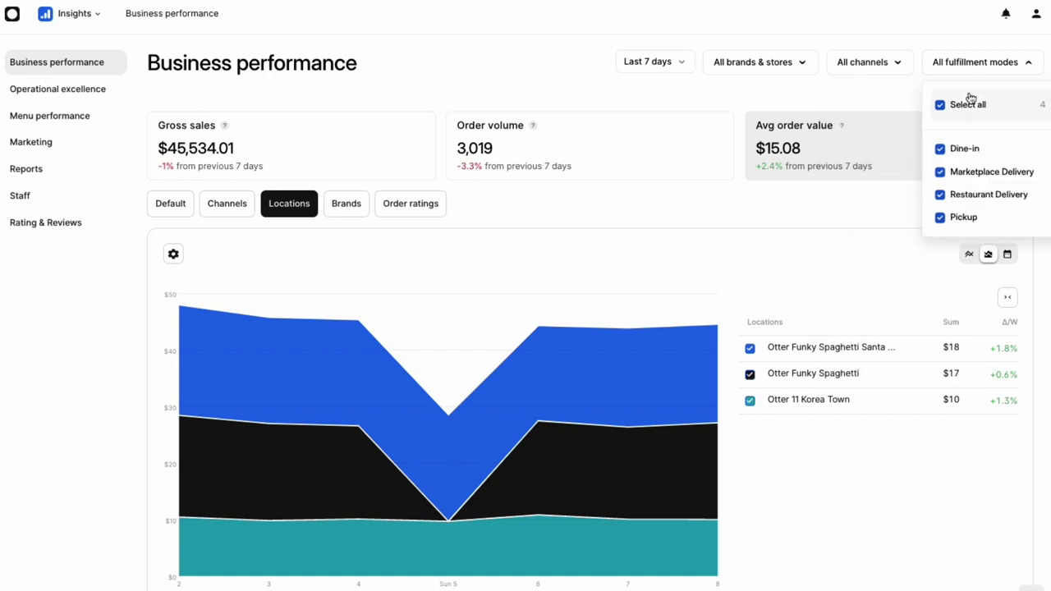
{"action": "left_click", "coordinate": [687, 207]}
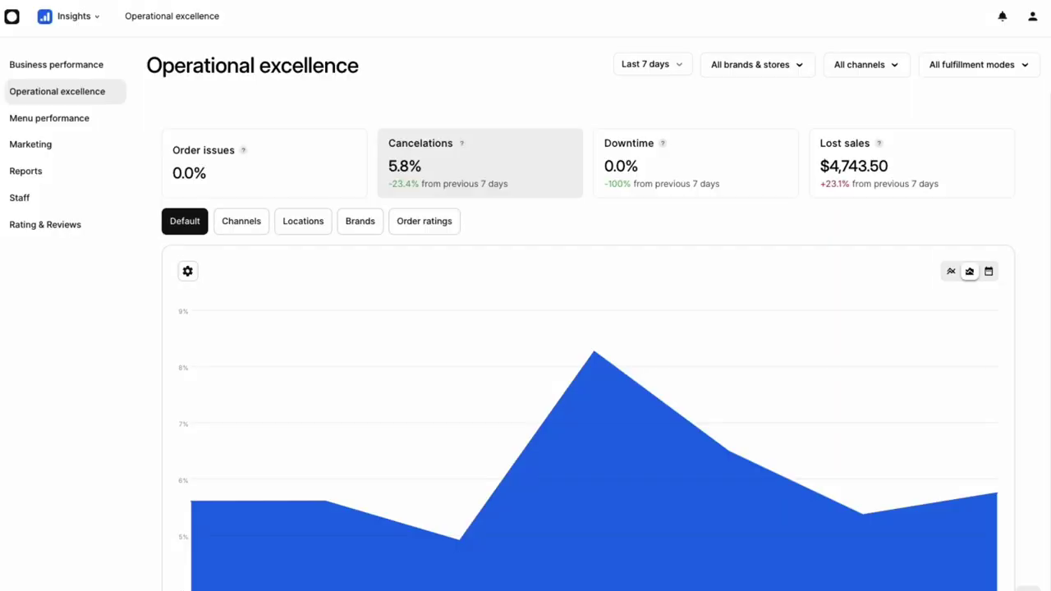
Chart downtime, then lost sales, and show lost sales as a heatmap
{"action": "mouse_move", "coordinate": [577, 378]}
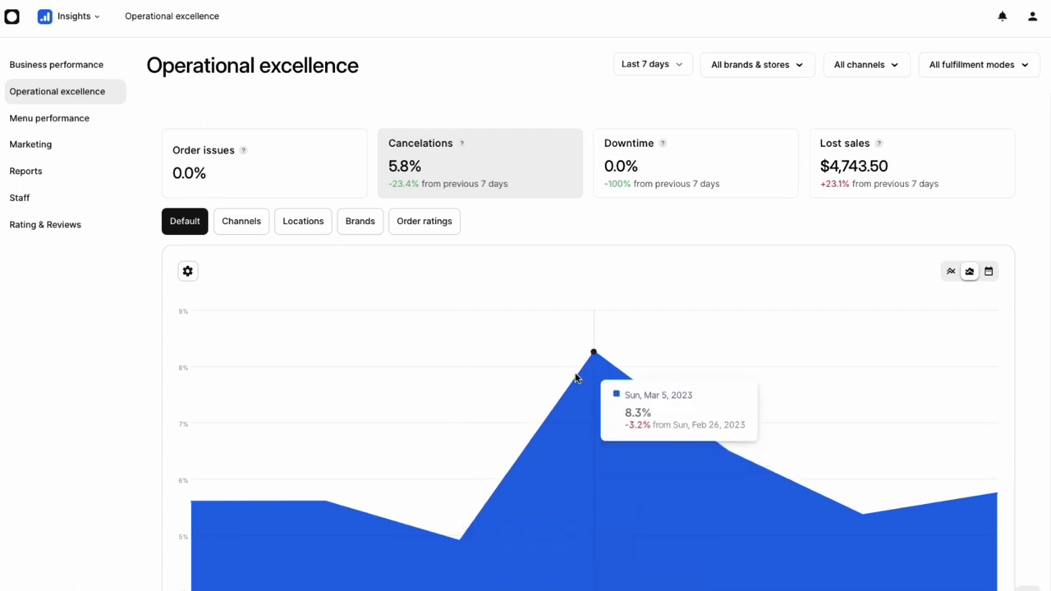
{"action": "scroll", "coordinate": [727, 382], "scroll_direction": "down", "scroll_amount": 3}
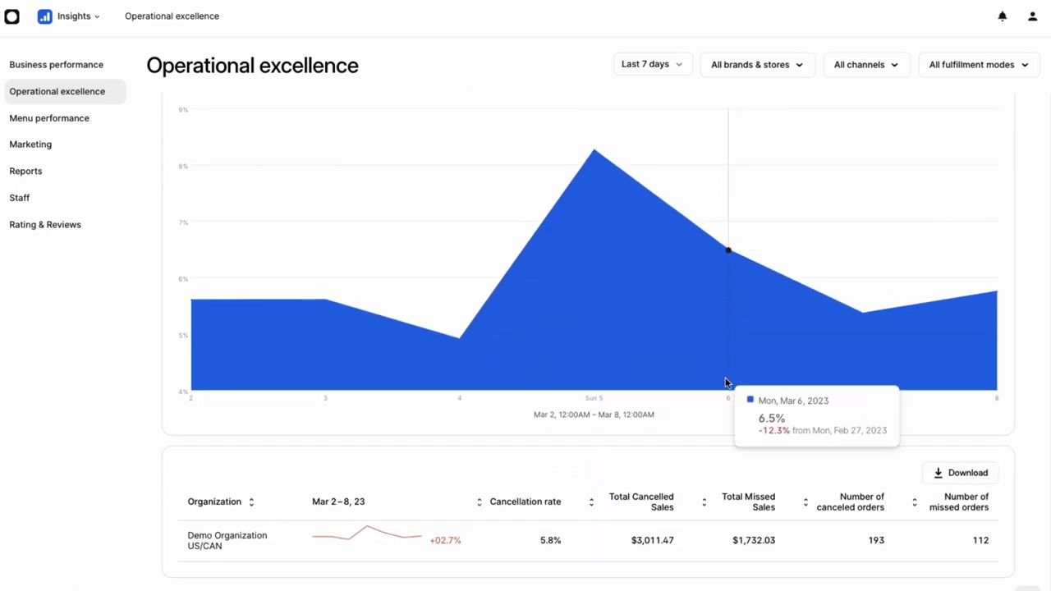
{"action": "scroll", "coordinate": [726, 381], "scroll_direction": "up", "scroll_amount": 3}
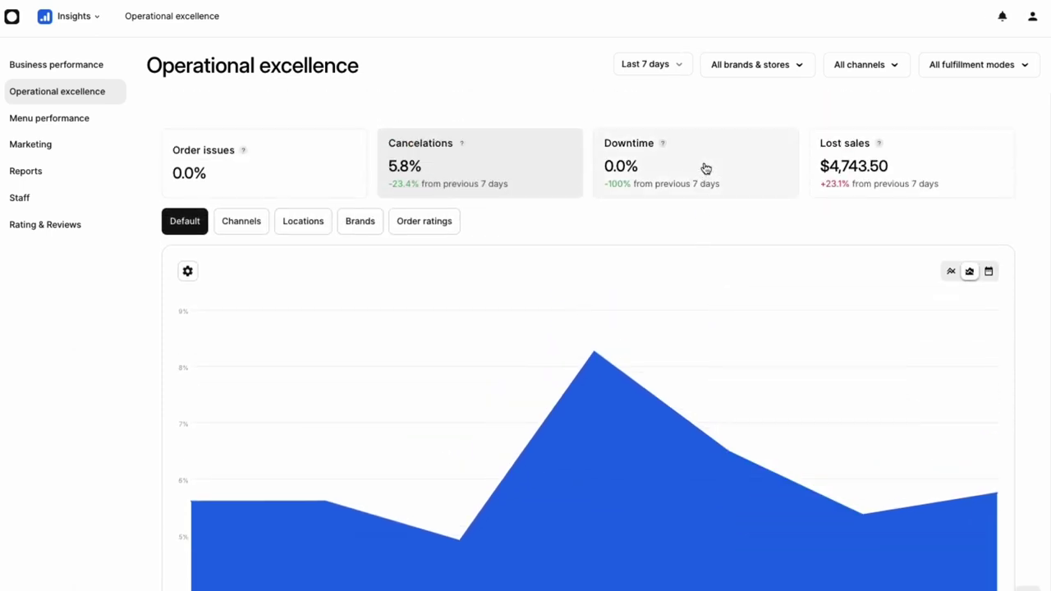
{"action": "left_click", "coordinate": [725, 160]}
{"action": "left_click", "coordinate": [930, 160]}
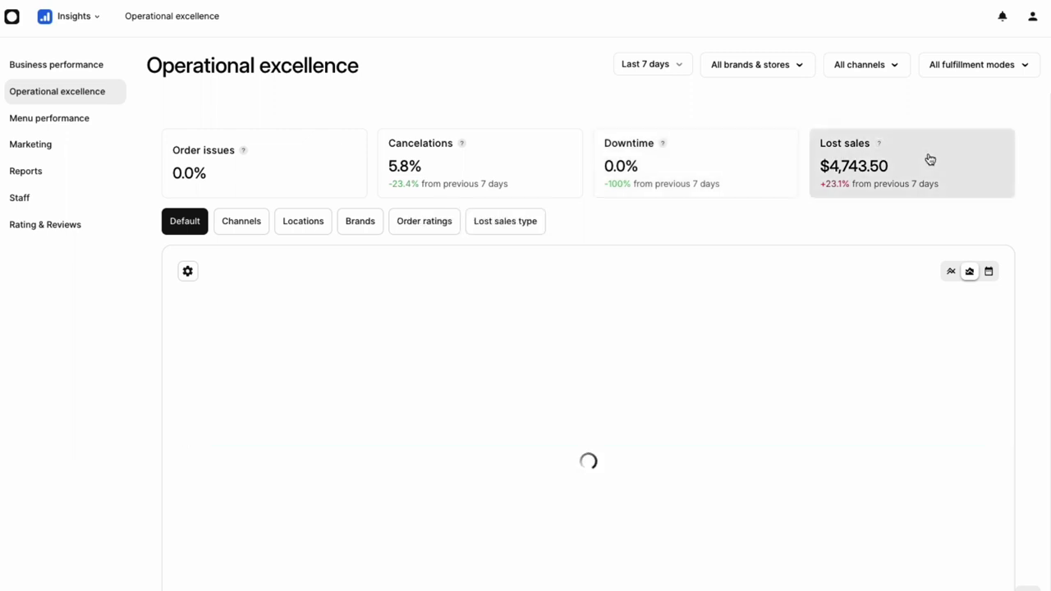
{"action": "left_click", "coordinate": [990, 272]}
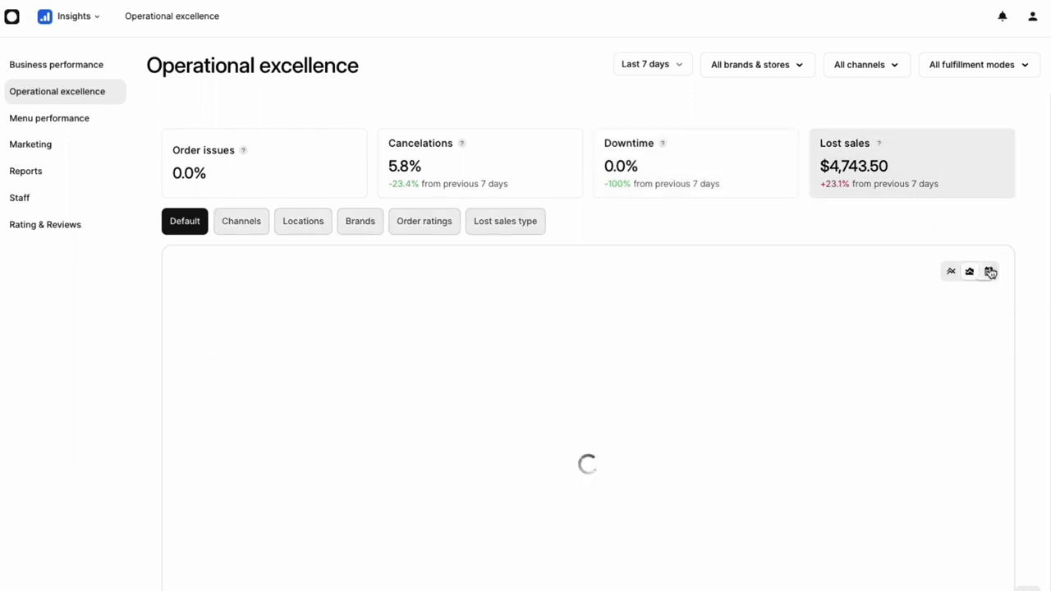
Check the date range, brands and stores, sales channels and fulfillment modes dropdowns
{"action": "mouse_move", "coordinate": [624, 439]}
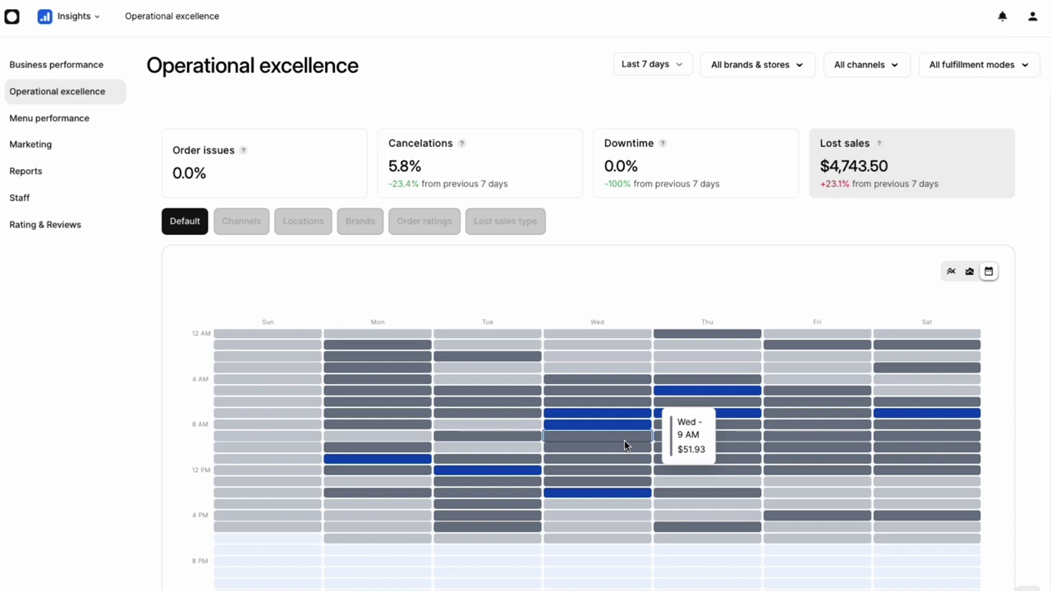
{"action": "left_click", "coordinate": [673, 65]}
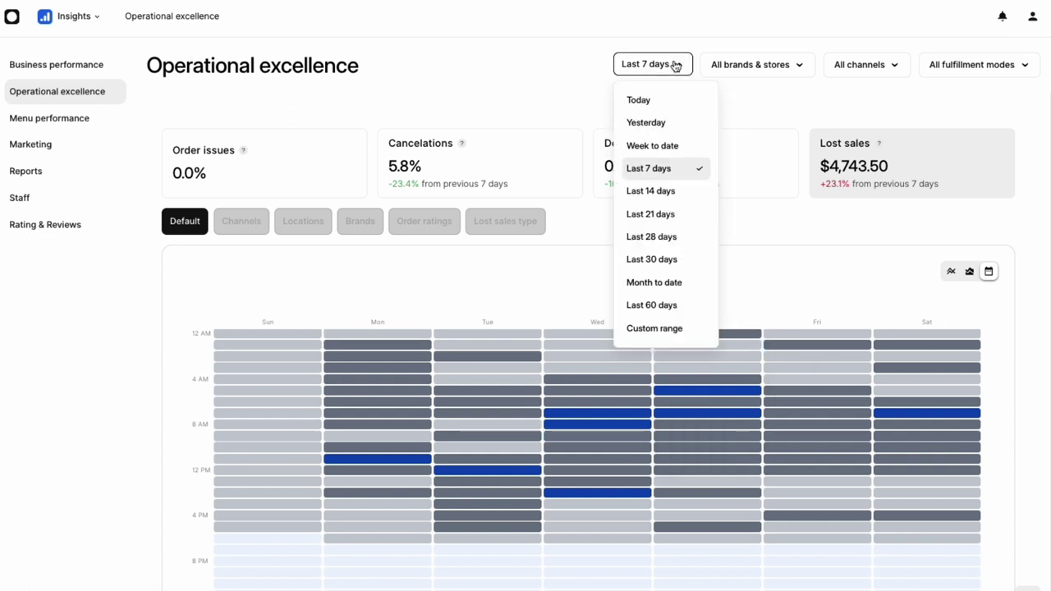
{"action": "left_click", "coordinate": [770, 71]}
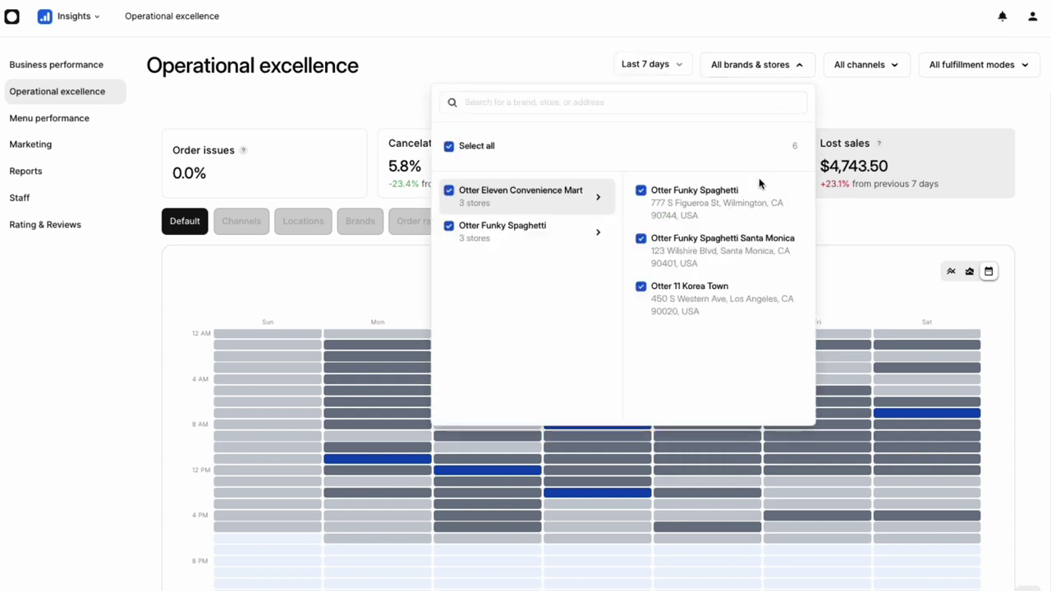
{"action": "left_click", "coordinate": [895, 65]}
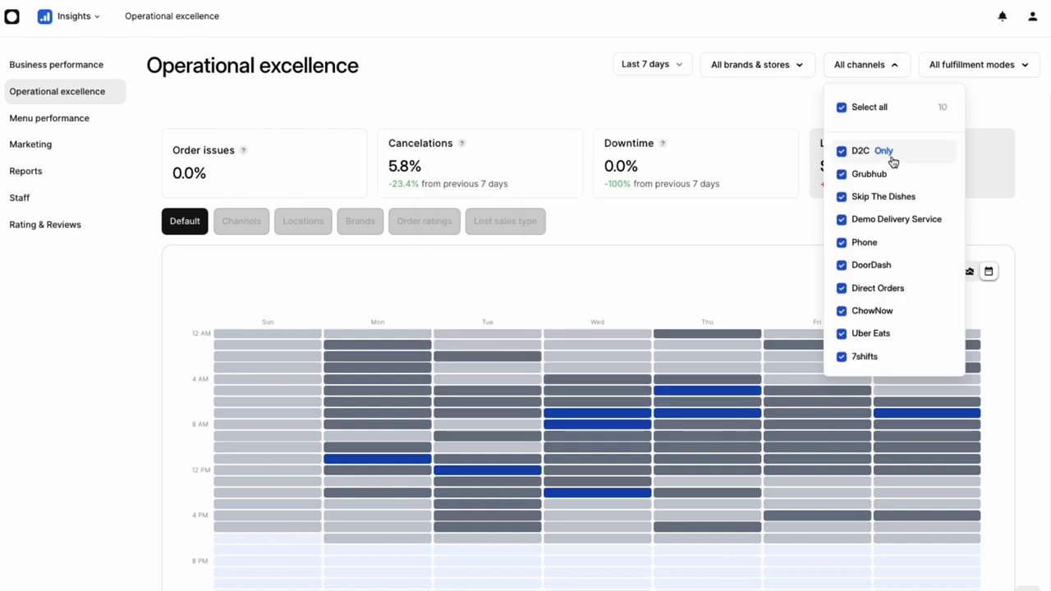
{"action": "left_click", "coordinate": [996, 71]}
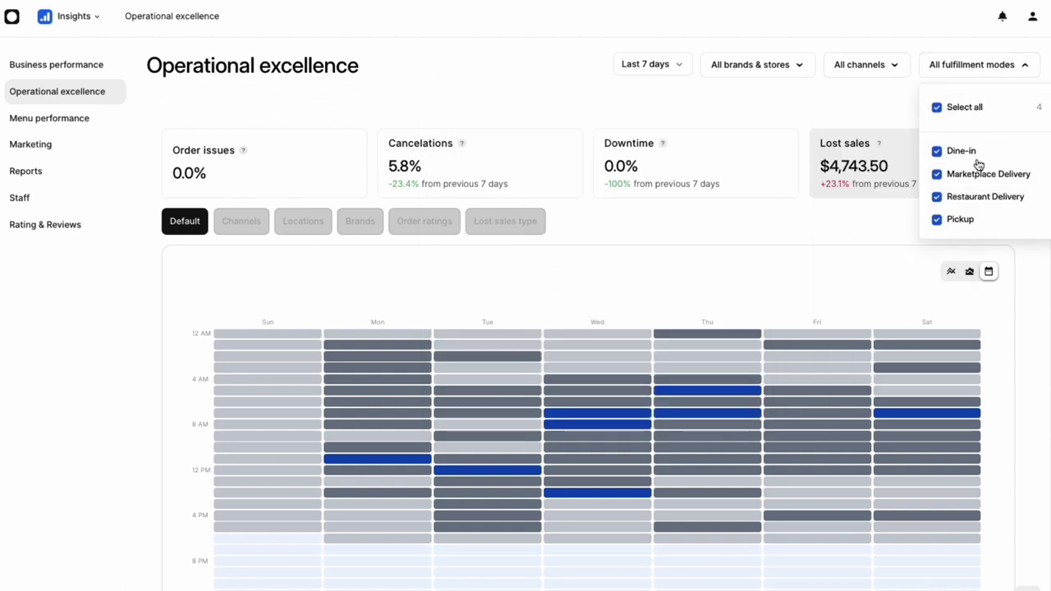
{"action": "left_click", "coordinate": [783, 252]}
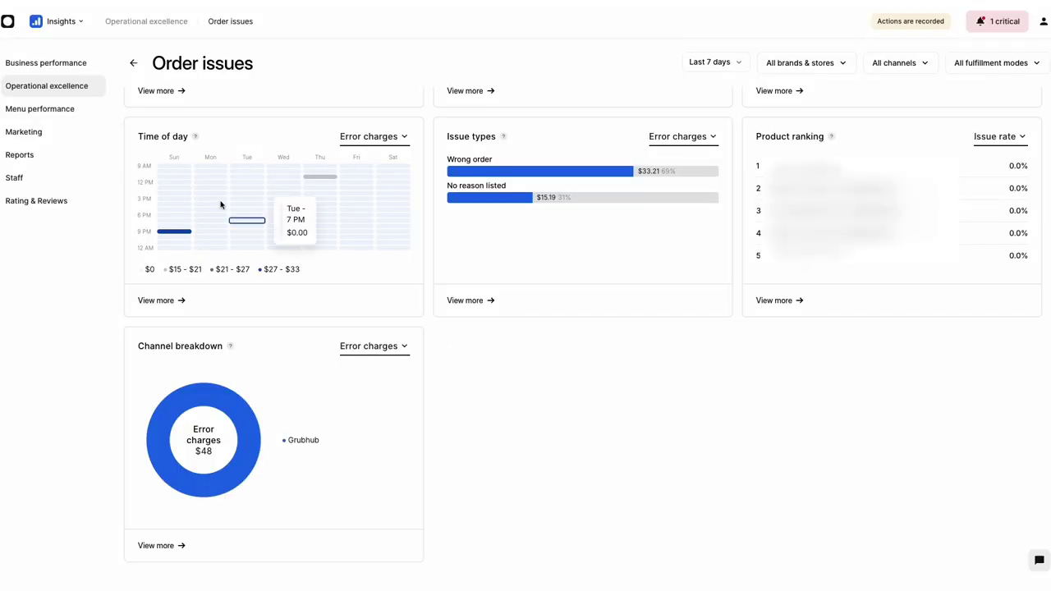
On Menu performance, set item combinations to Bottom combos and modifiers to Bottom modifiers
{"action": "left_click", "coordinate": [85, 115]}
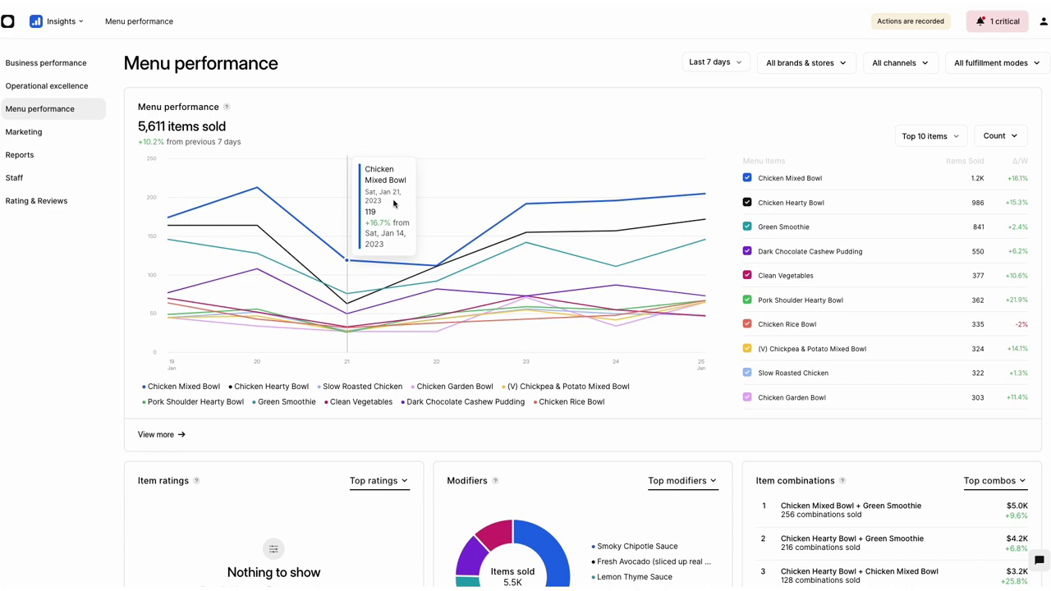
{"action": "scroll", "coordinate": [528, 235], "scroll_direction": "down", "scroll_amount": 2}
{"action": "scroll", "coordinate": [529, 234], "scroll_direction": "down", "scroll_amount": 1}
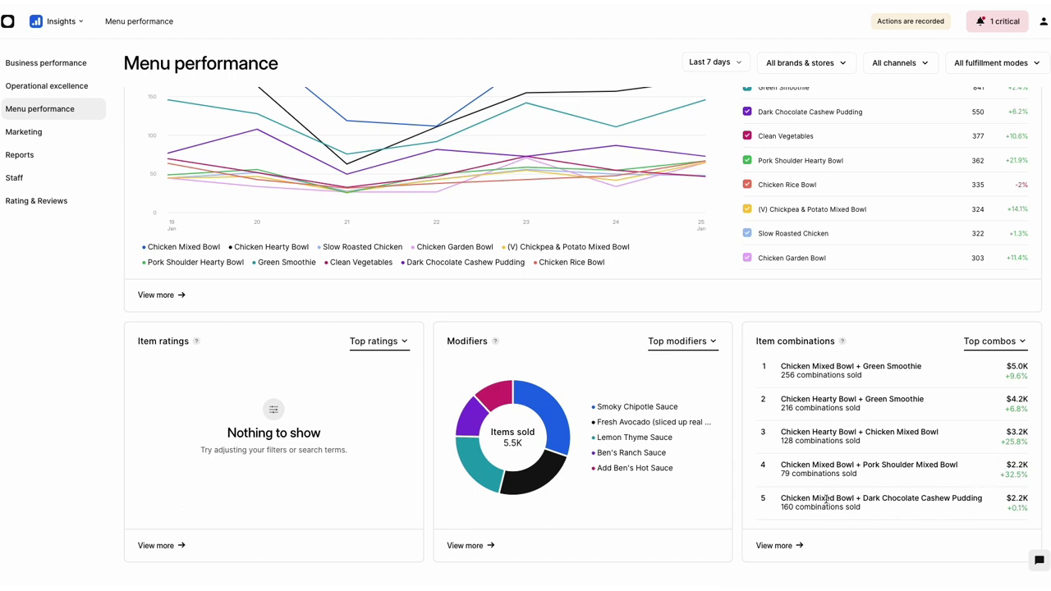
{"action": "left_click", "coordinate": [988, 349]}
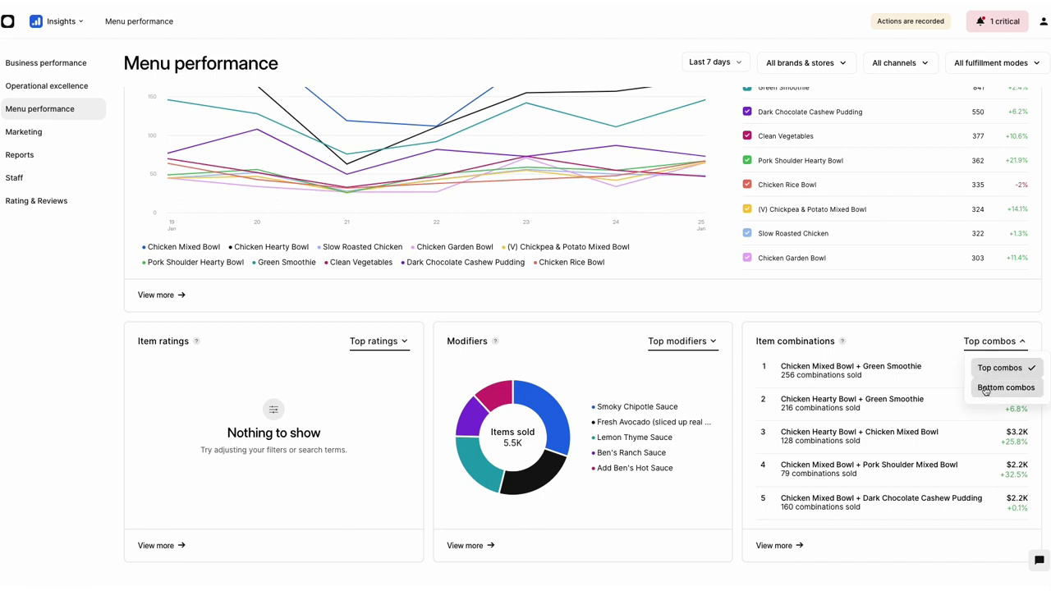
{"action": "left_click", "coordinate": [986, 390]}
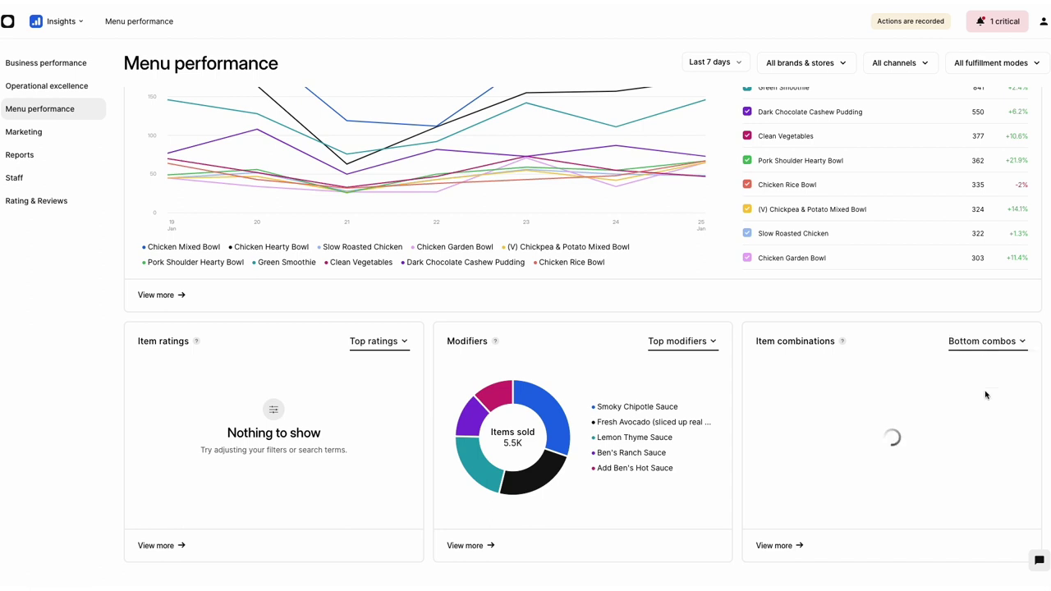
{"action": "left_click", "coordinate": [677, 344]}
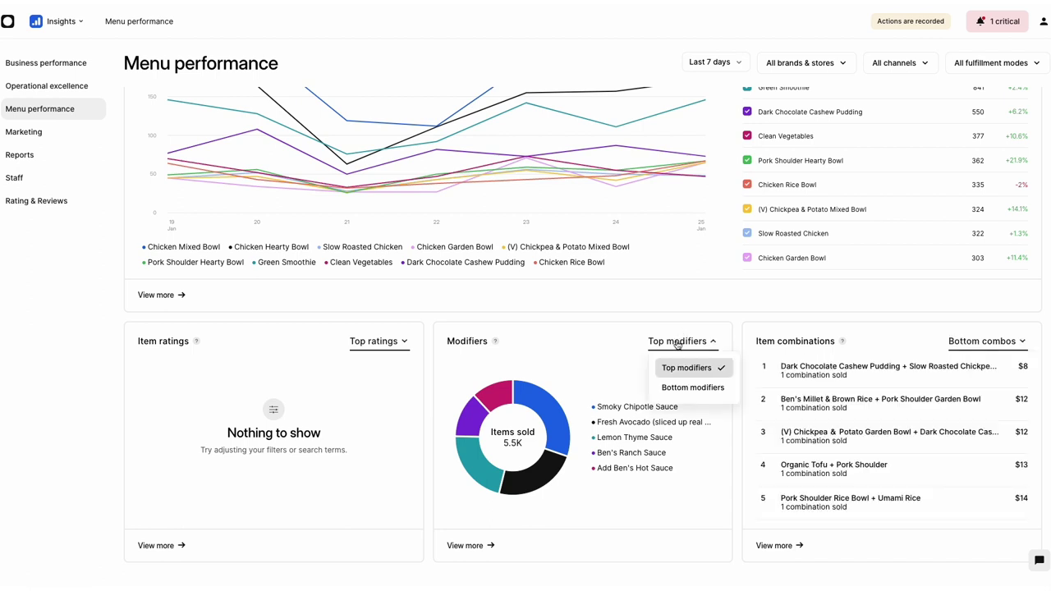
{"action": "left_click", "coordinate": [681, 387]}
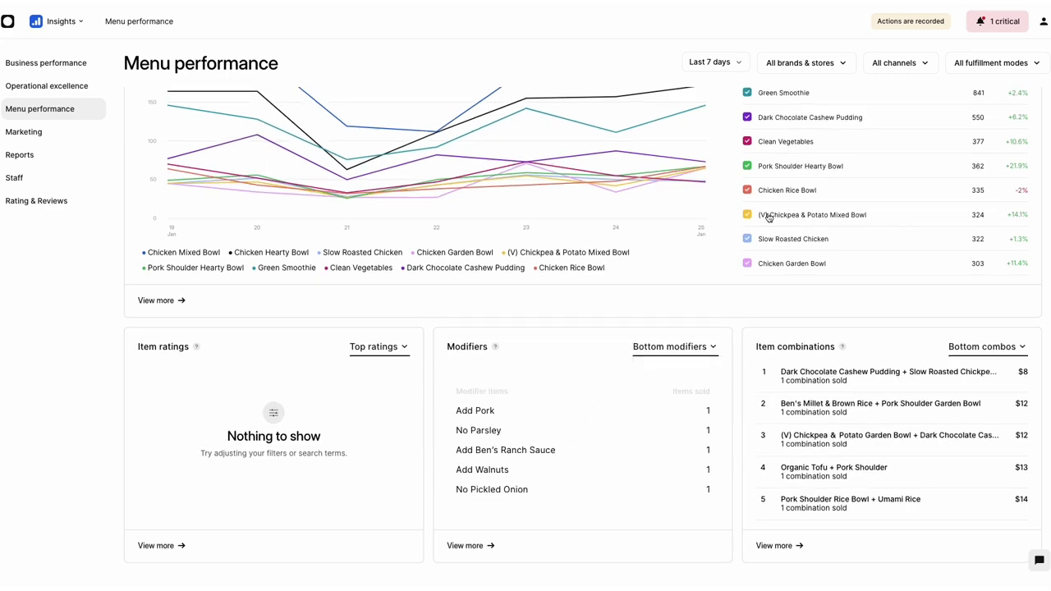
Change the top 10 items chart measure from Count to Revenue
{"action": "scroll", "coordinate": [764, 217], "scroll_direction": "up", "scroll_amount": 3}
{"action": "left_click", "coordinate": [929, 138]}
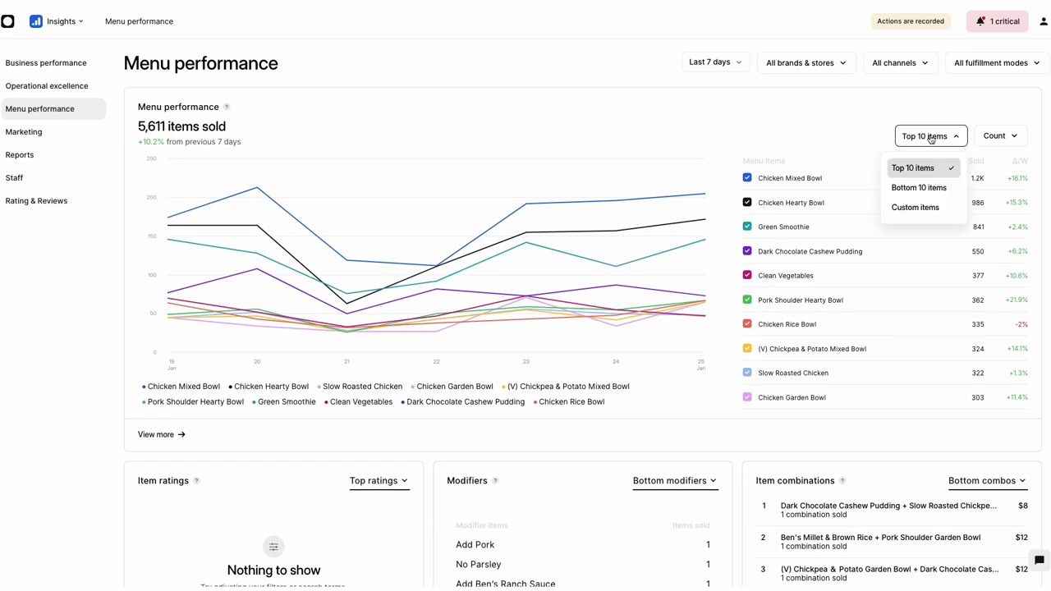
{"action": "left_click", "coordinate": [997, 136]}
{"action": "left_click", "coordinate": [997, 136]}
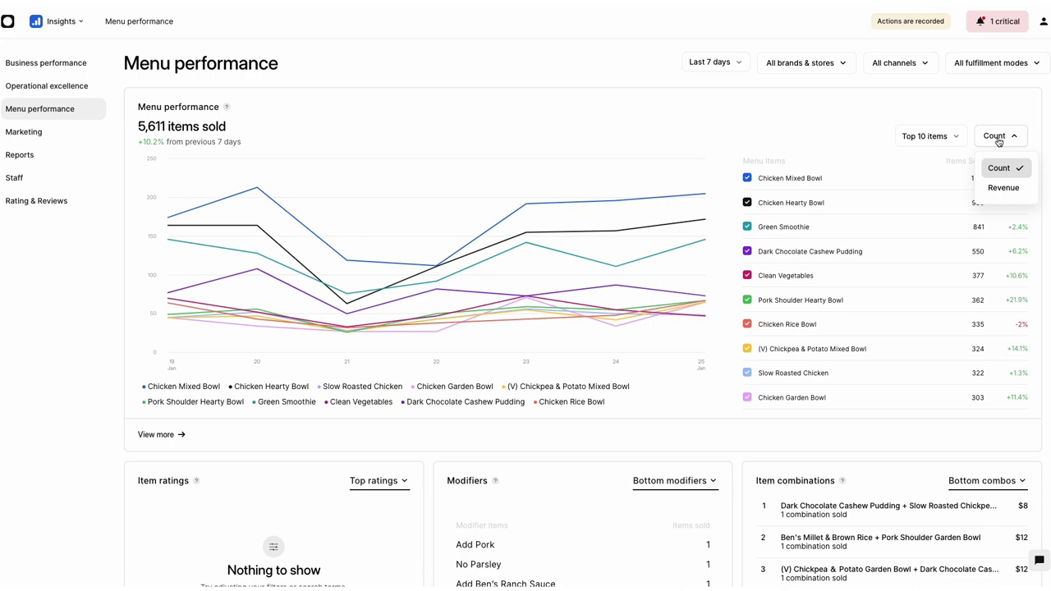
{"action": "left_click", "coordinate": [999, 188]}
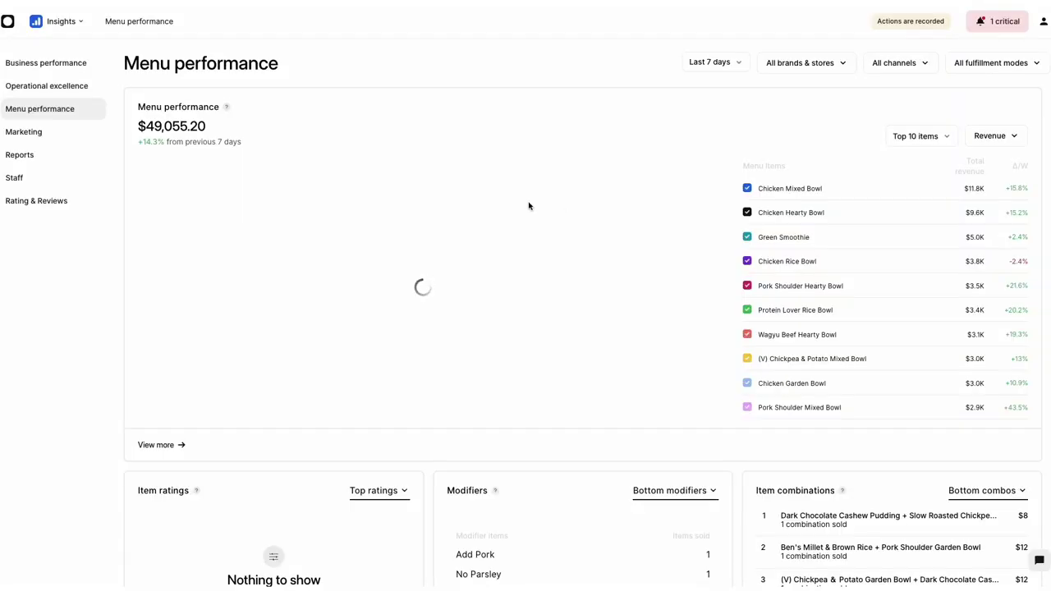
On Marketing, chart promoted payout and promoted discounts, then return to promoted sales
{"action": "left_click", "coordinate": [42, 135]}
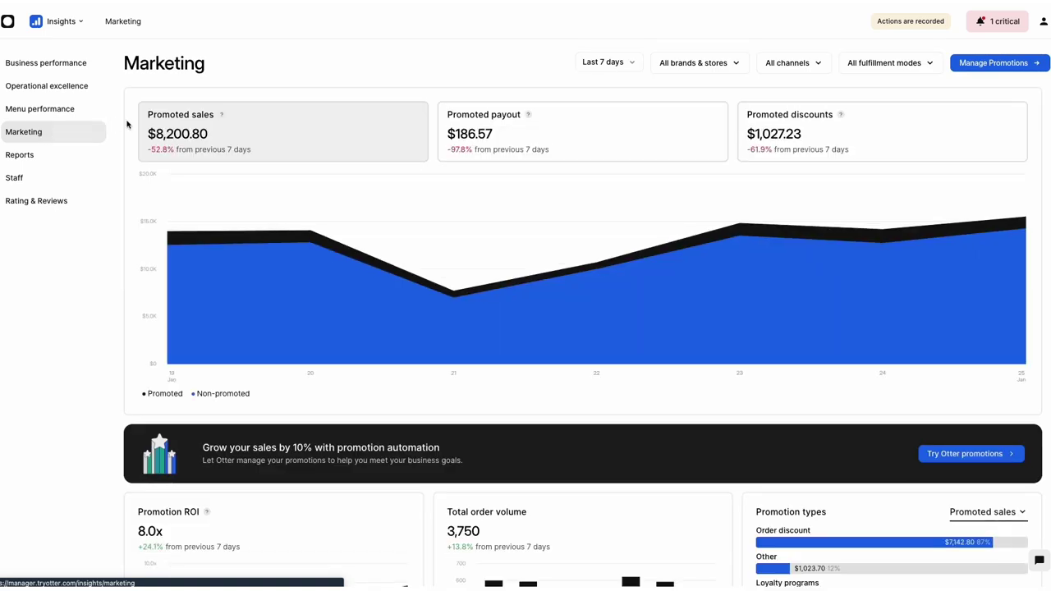
{"action": "left_click", "coordinate": [541, 129]}
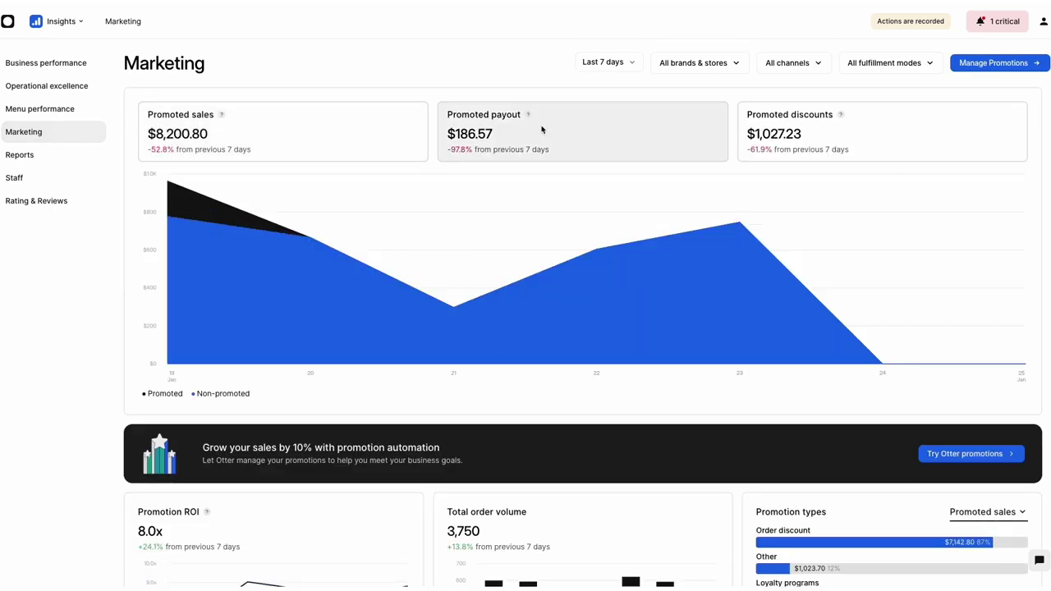
{"action": "left_click", "coordinate": [786, 123]}
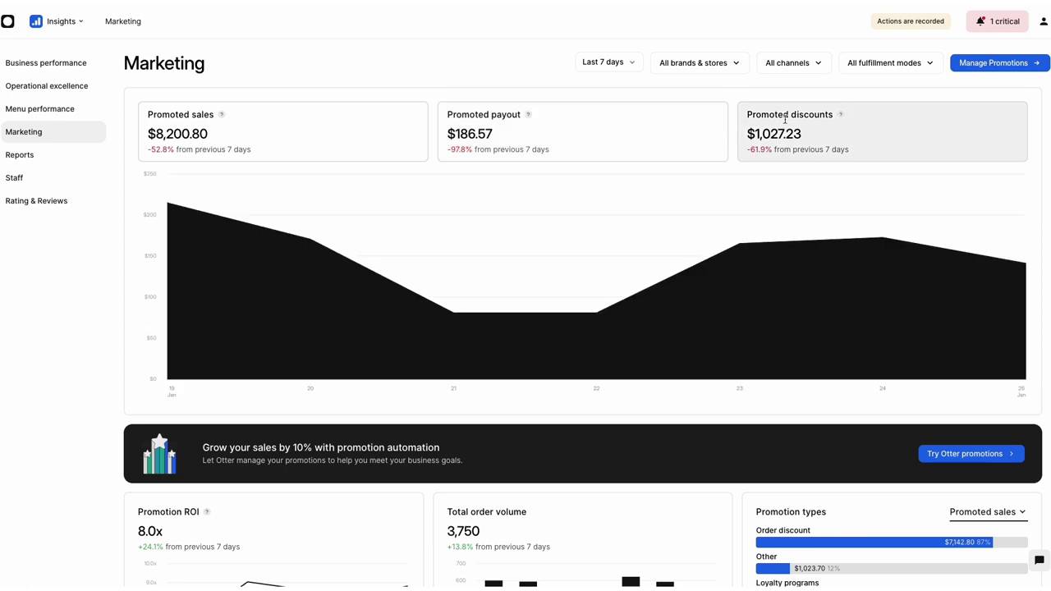
{"action": "left_click", "coordinate": [245, 137]}
{"action": "scroll", "coordinate": [244, 137], "scroll_direction": "down", "scroll_amount": 2}
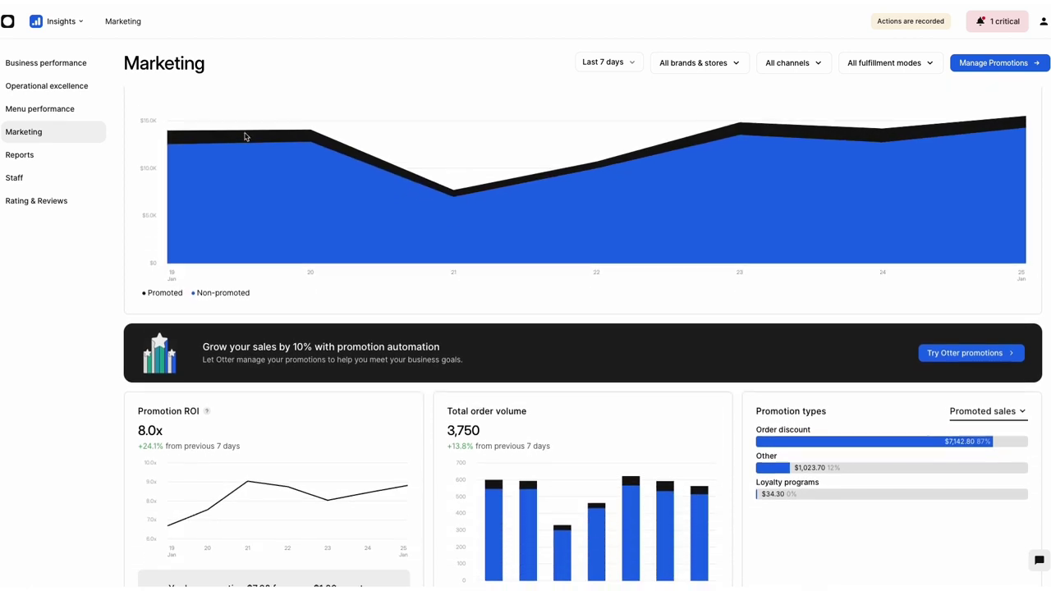
{"action": "scroll", "coordinate": [244, 137], "scroll_direction": "down", "scroll_amount": 2}
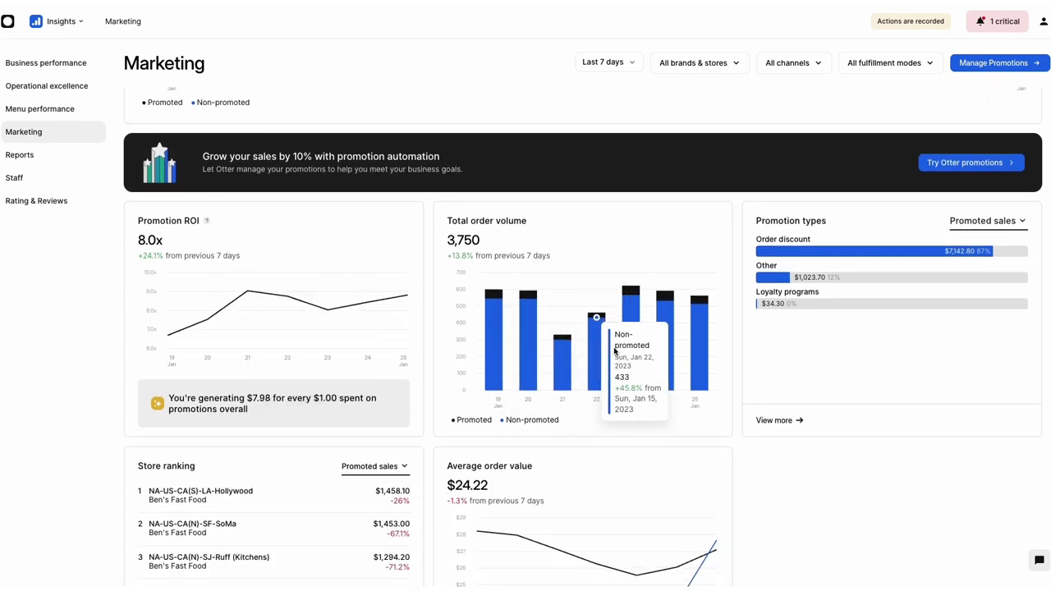
{"action": "scroll", "coordinate": [861, 251], "scroll_direction": "down", "scroll_amount": 2}
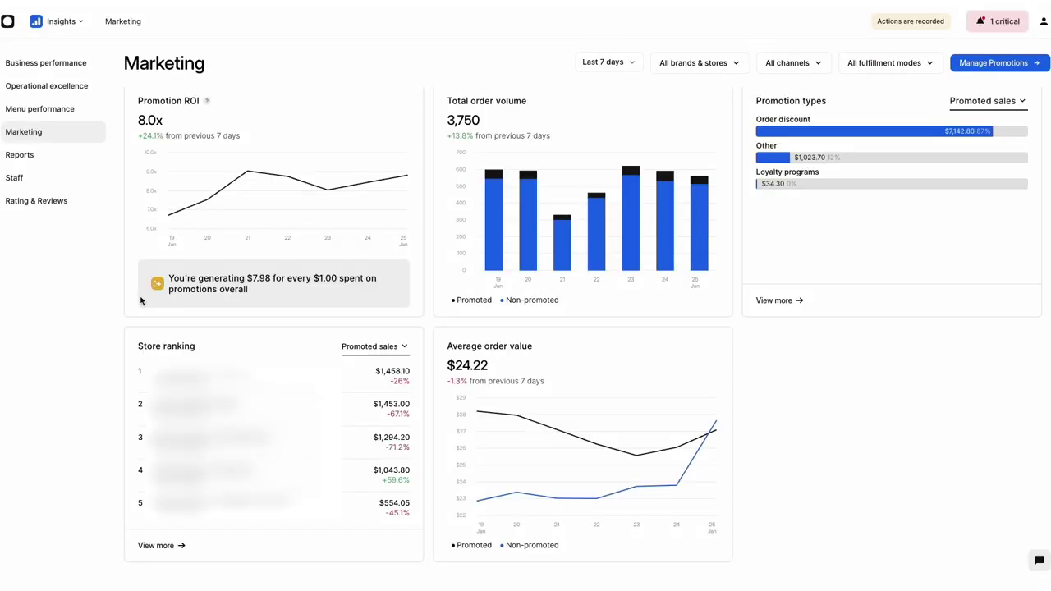
Browse the Staff dashboard and open the full staff performance report
{"action": "left_click", "coordinate": [44, 178]}
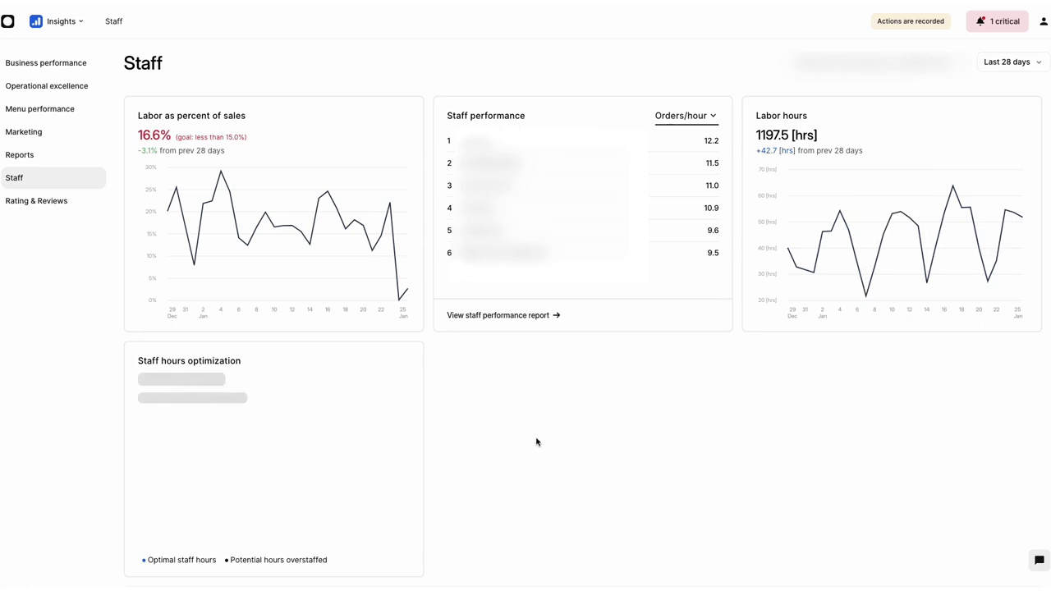
{"action": "scroll", "coordinate": [536, 442], "scroll_direction": "down", "scroll_amount": 3}
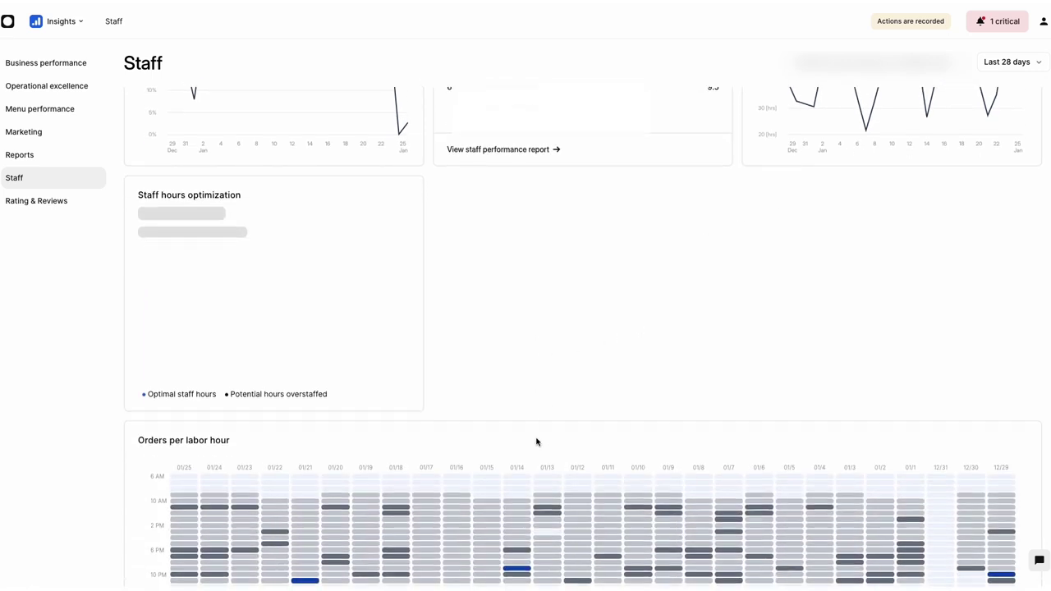
{"action": "scroll", "coordinate": [536, 442], "scroll_direction": "down", "scroll_amount": 2}
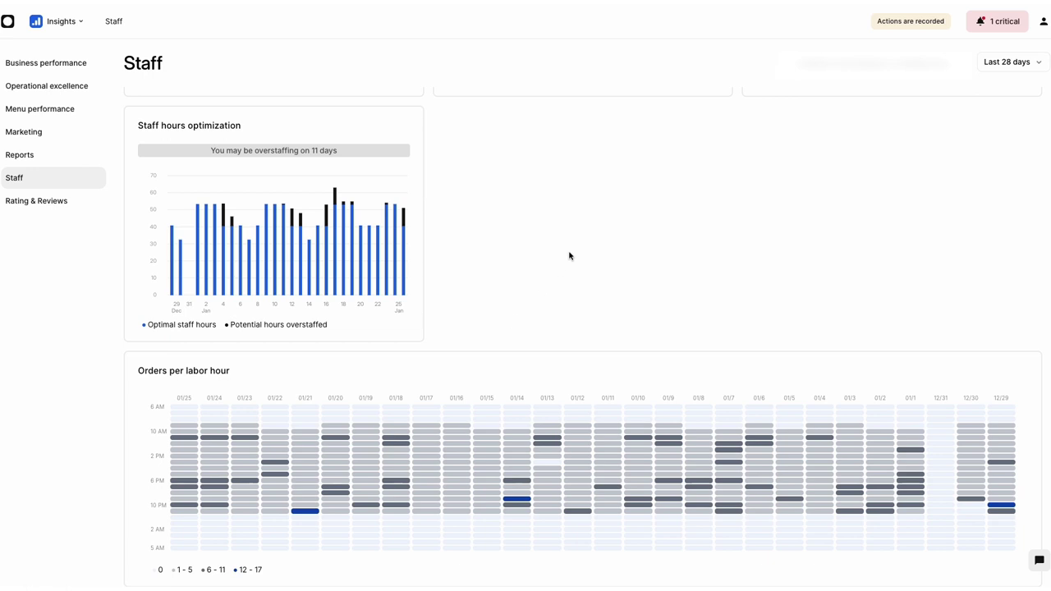
{"action": "scroll", "coordinate": [569, 256], "scroll_direction": "up", "scroll_amount": 3}
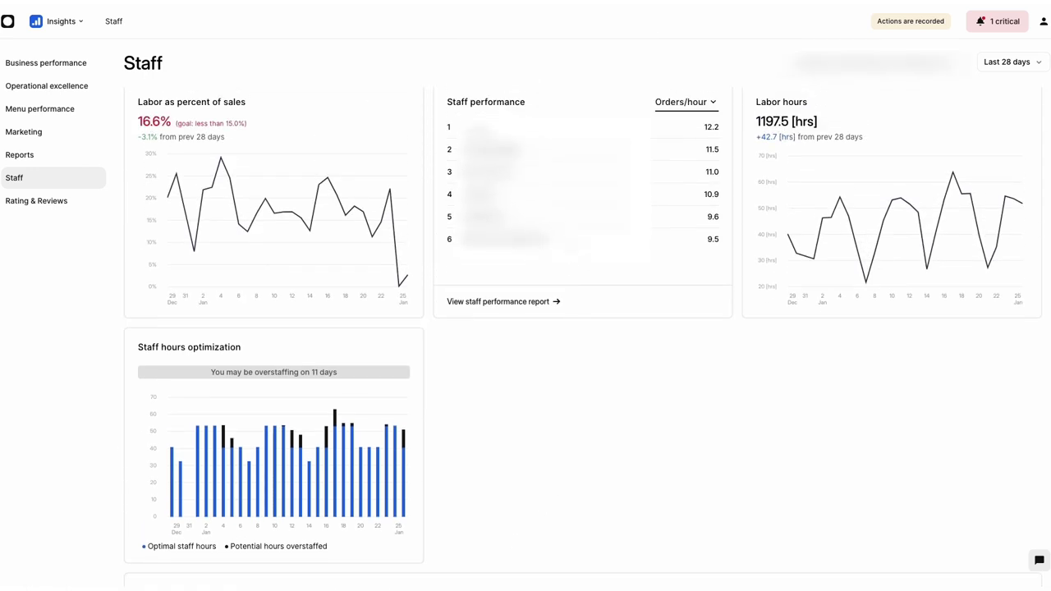
{"action": "left_click", "coordinate": [502, 320]}
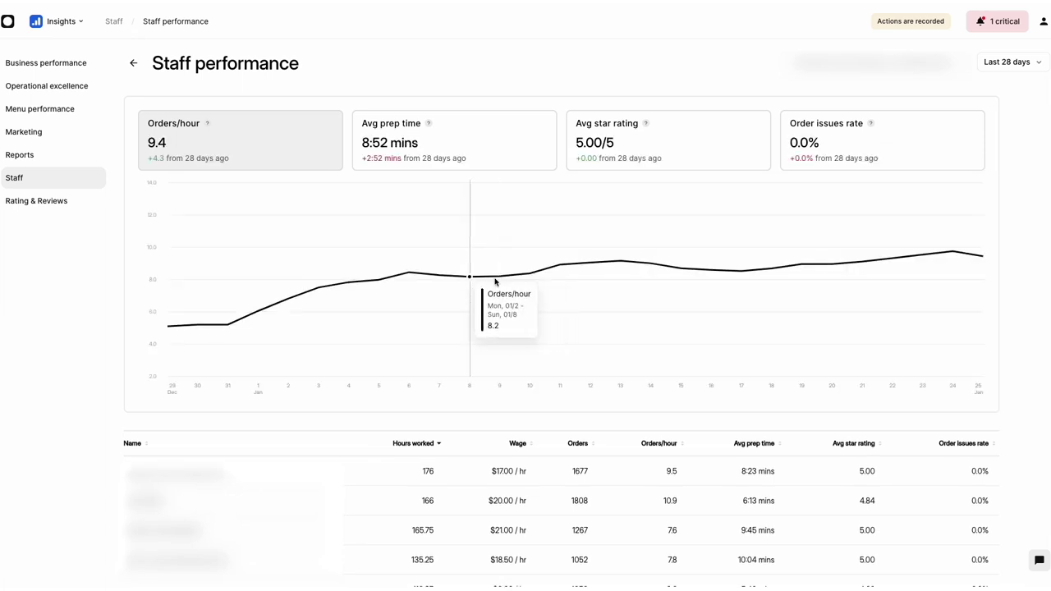
Chart average prep time and average star rating, then go to Rating & Reviews
{"action": "left_click", "coordinate": [518, 147]}
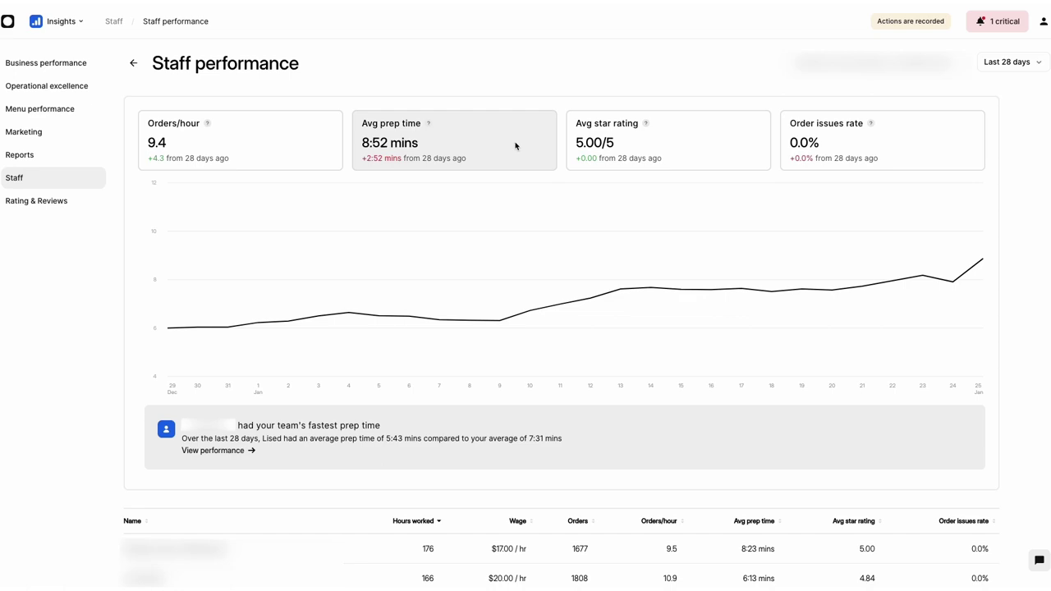
{"action": "left_click", "coordinate": [680, 142]}
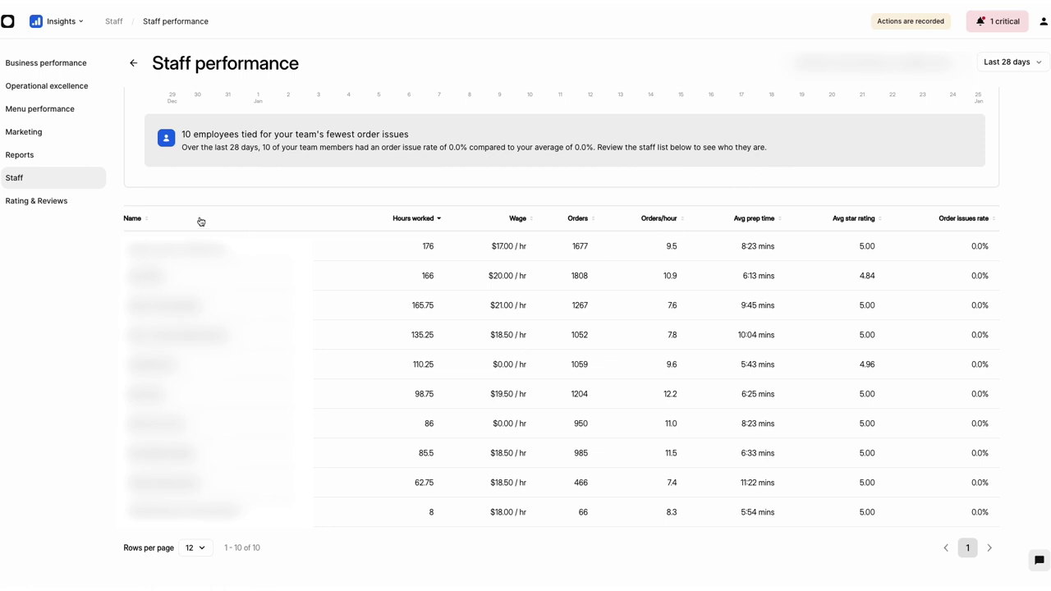
{"action": "left_click", "coordinate": [77, 200]}
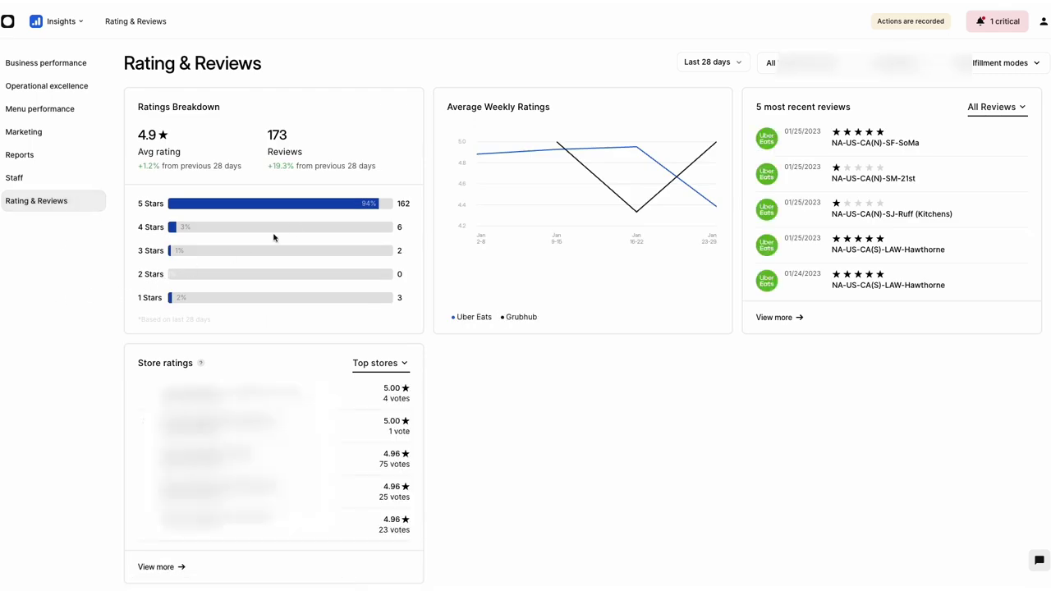
Filter the five most recent reviews to With Comments, then go to Reports
{"action": "mouse_move", "coordinate": [558, 173]}
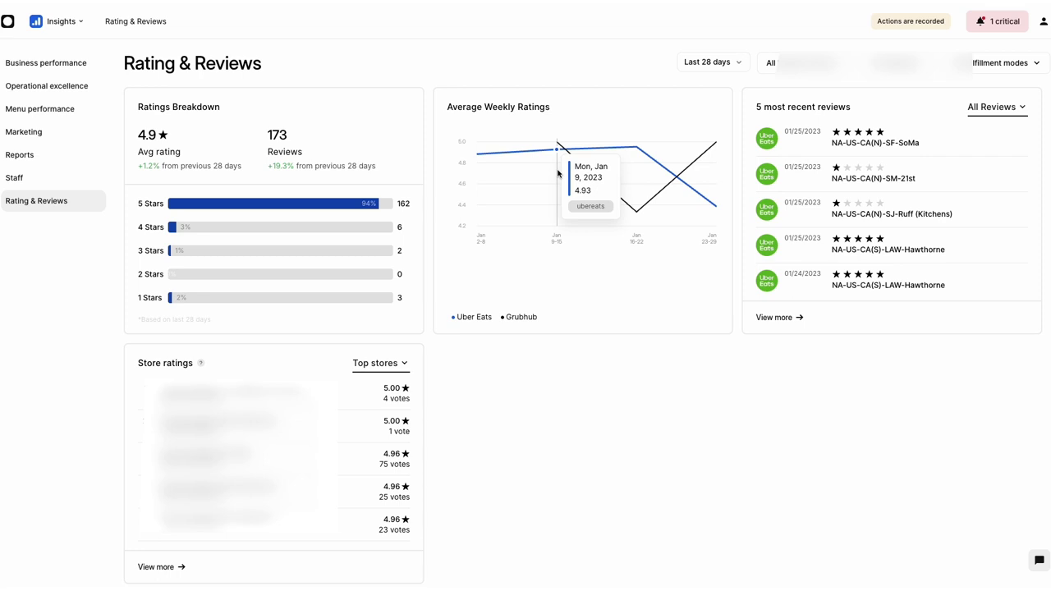
{"action": "mouse_move", "coordinate": [701, 197]}
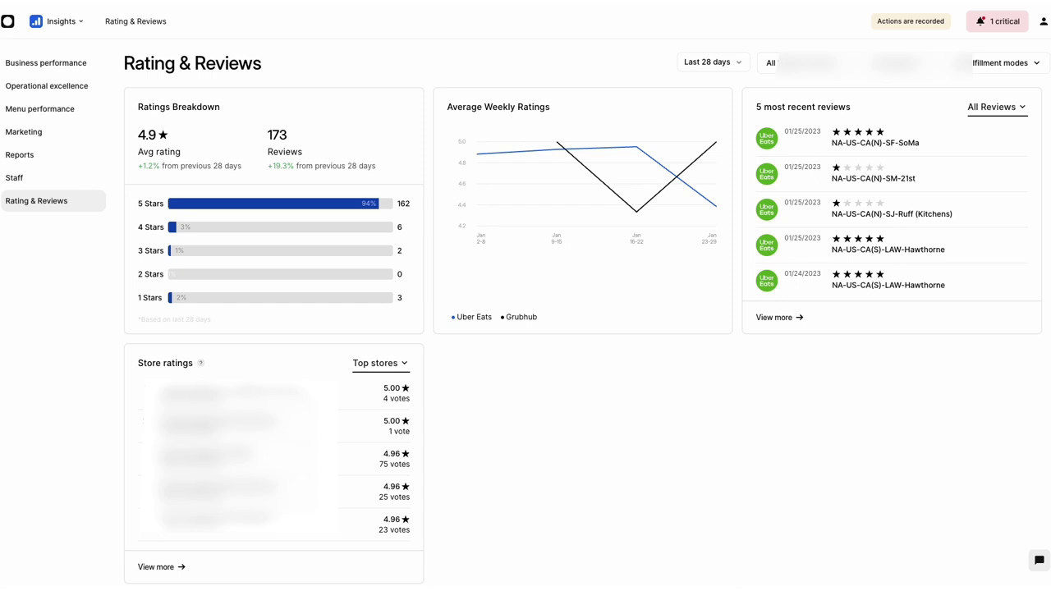
{"action": "left_click", "coordinate": [987, 110]}
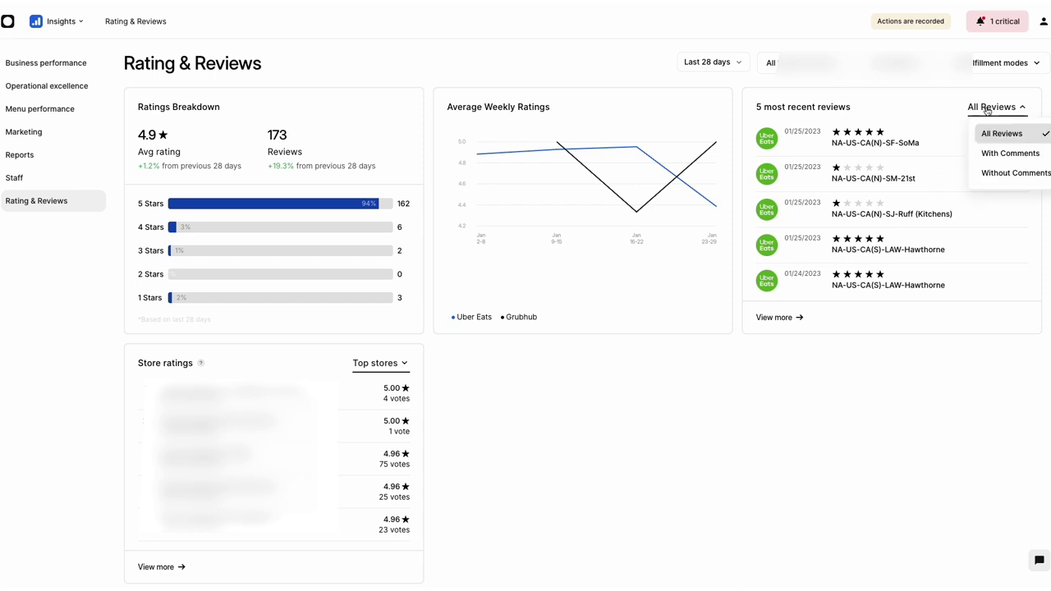
{"action": "left_click", "coordinate": [993, 153]}
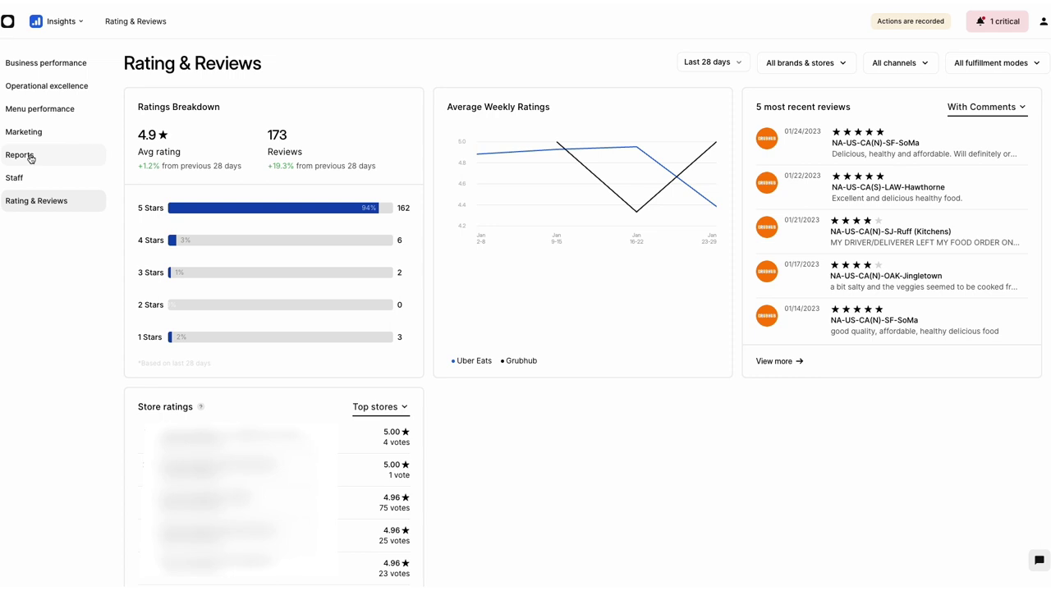
{"action": "left_click", "coordinate": [29, 156]}
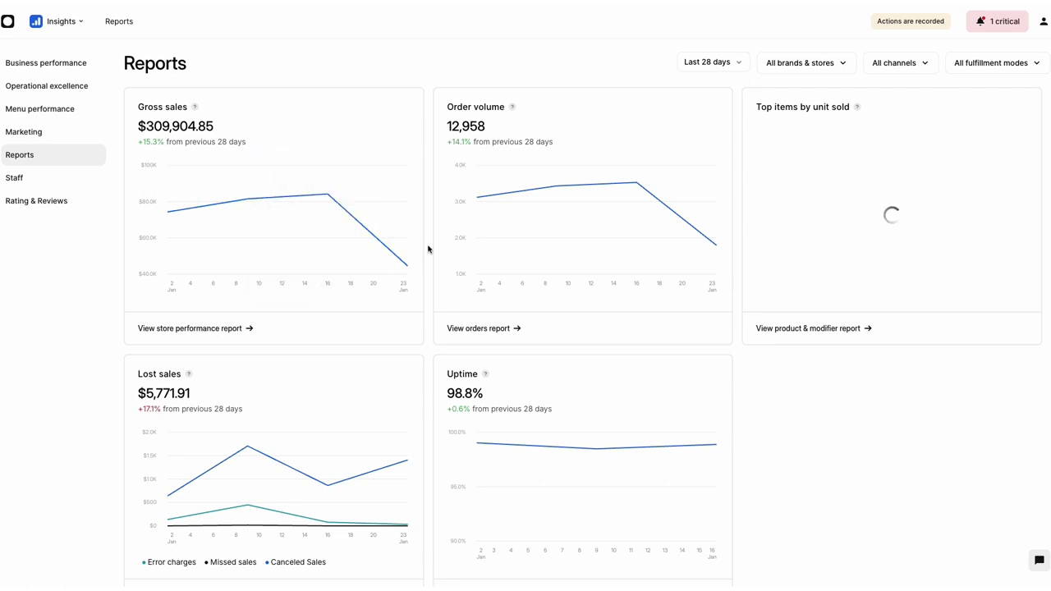
Look over the Reports cards and open the orders report under Order volume
{"action": "scroll", "coordinate": [657, 269], "scroll_direction": "down", "scroll_amount": 1}
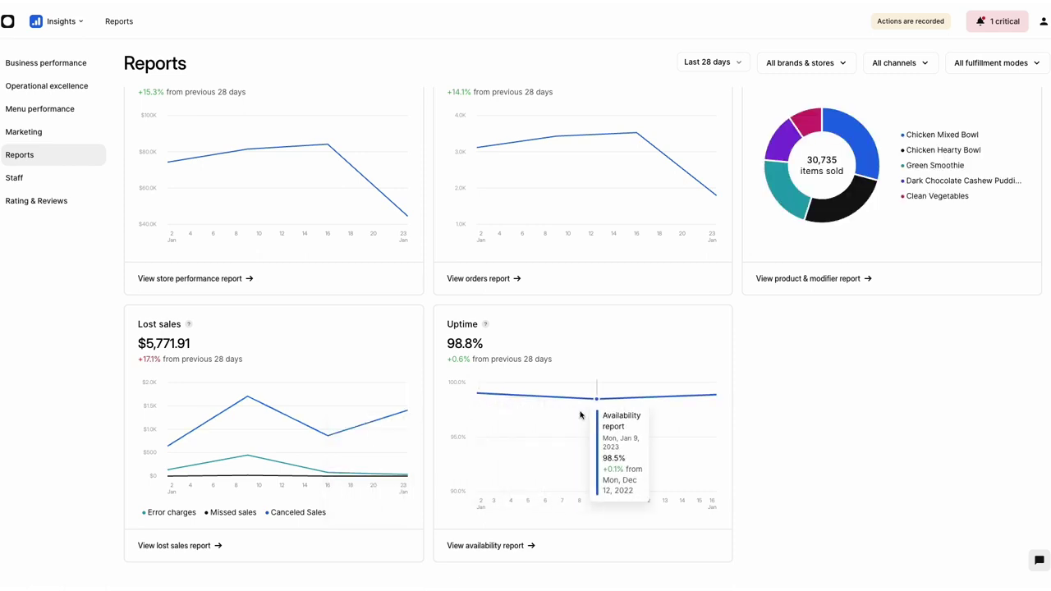
{"action": "scroll", "coordinate": [704, 395], "scroll_direction": "up", "scroll_amount": 1}
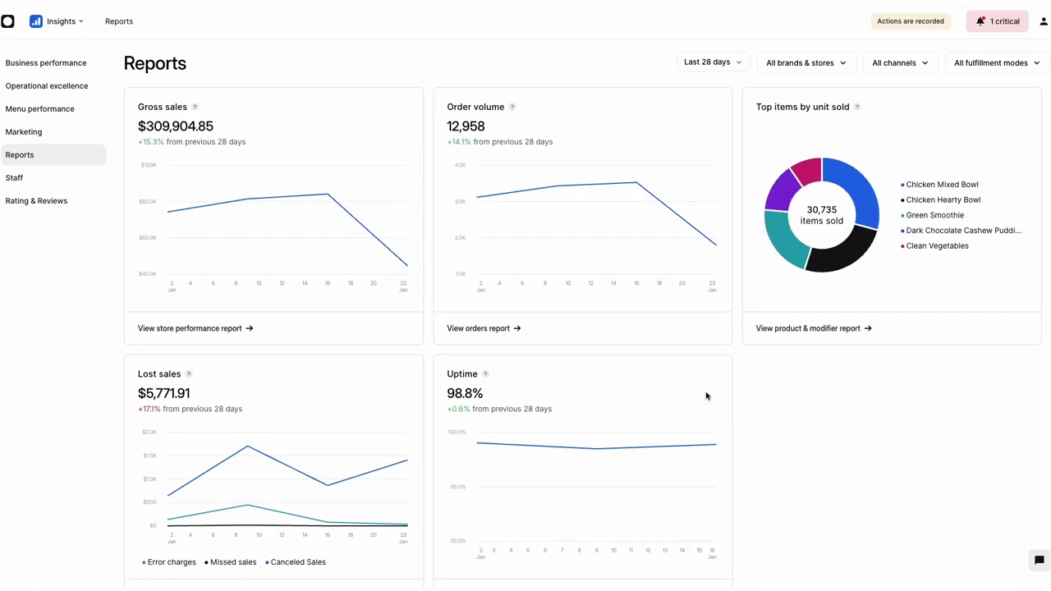
{"action": "left_click", "coordinate": [480, 328]}
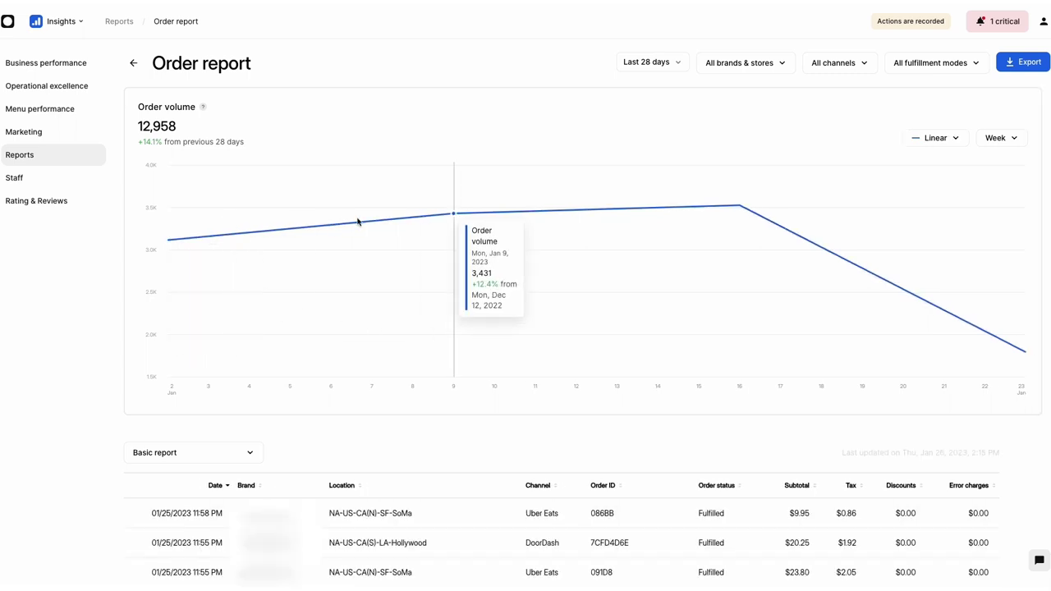
Switch the order table to Advanced report, view its extra columns, and show export formats
{"action": "scroll", "coordinate": [689, 222], "scroll_direction": "down", "scroll_amount": 4}
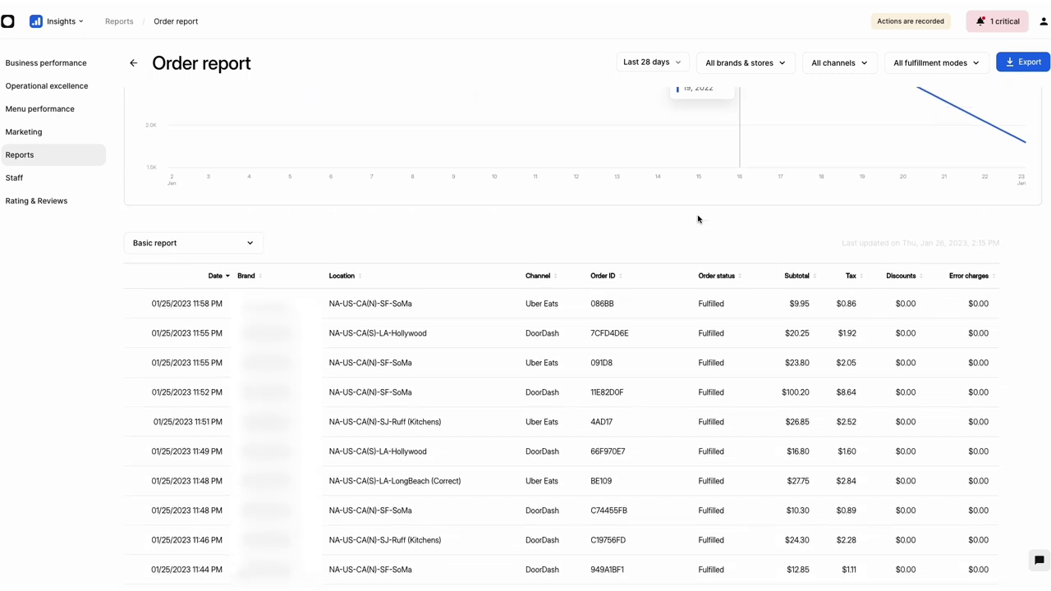
{"action": "left_click", "coordinate": [202, 245]}
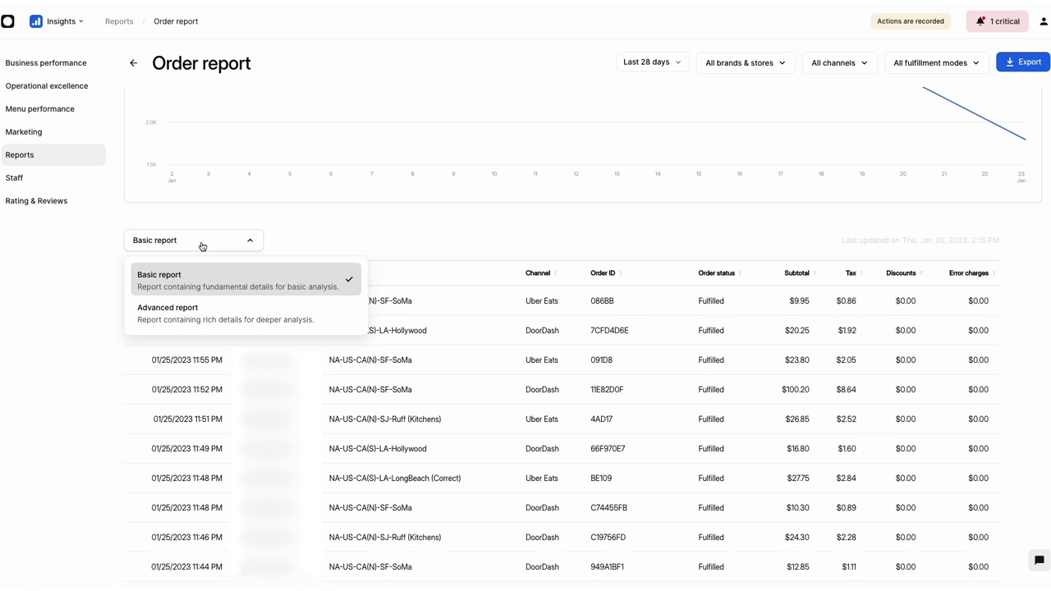
{"action": "left_click", "coordinate": [188, 325]}
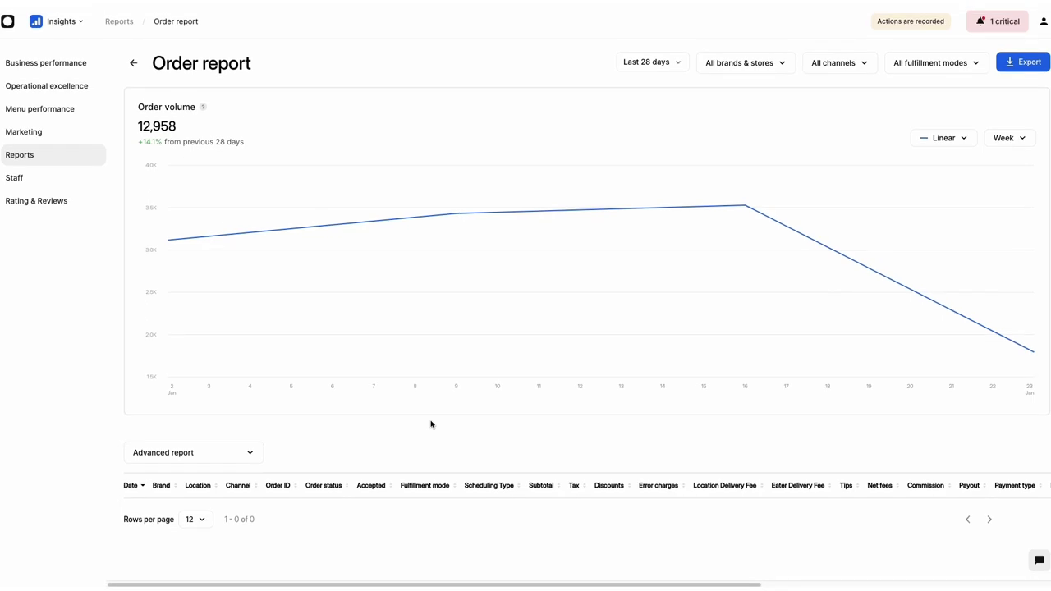
{"action": "scroll", "coordinate": [431, 425], "scroll_direction": "down", "scroll_amount": 3}
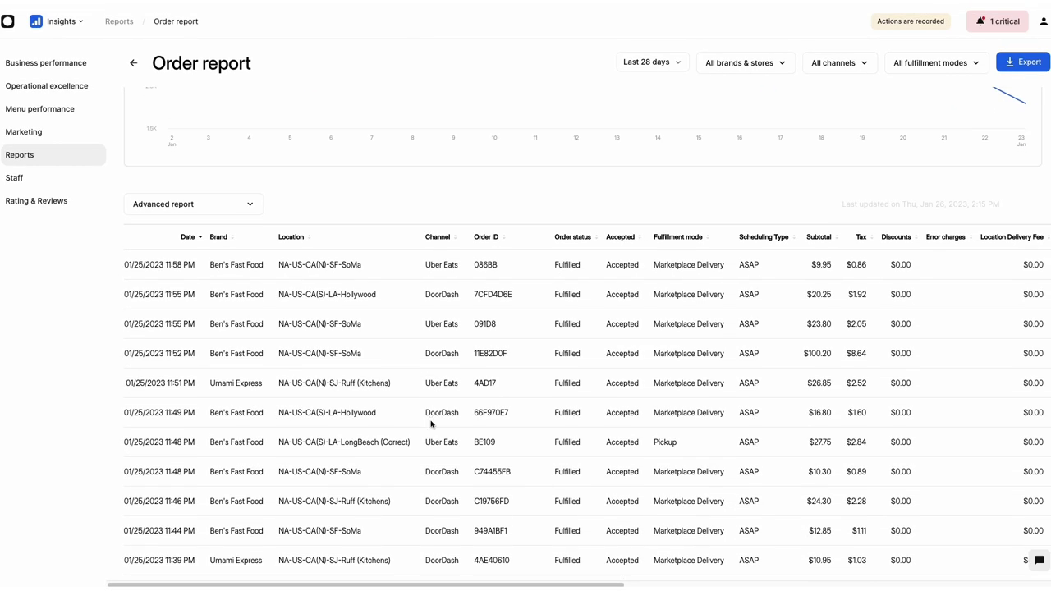
{"action": "scroll", "coordinate": [840, 364], "scroll_direction": "right", "scroll_amount": 5}
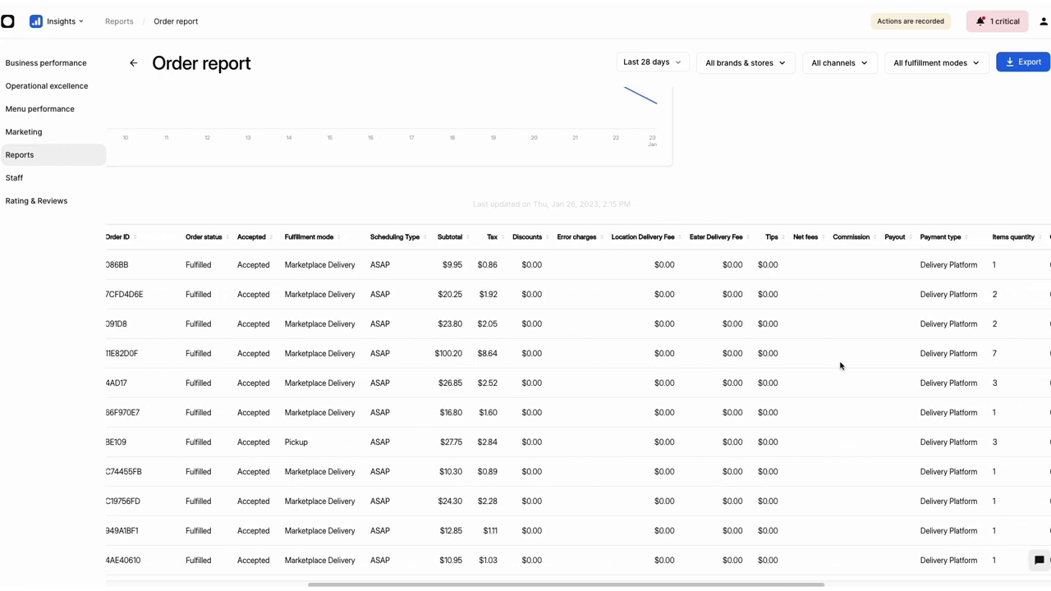
{"action": "scroll", "coordinate": [840, 365], "scroll_direction": "right", "scroll_amount": 6}
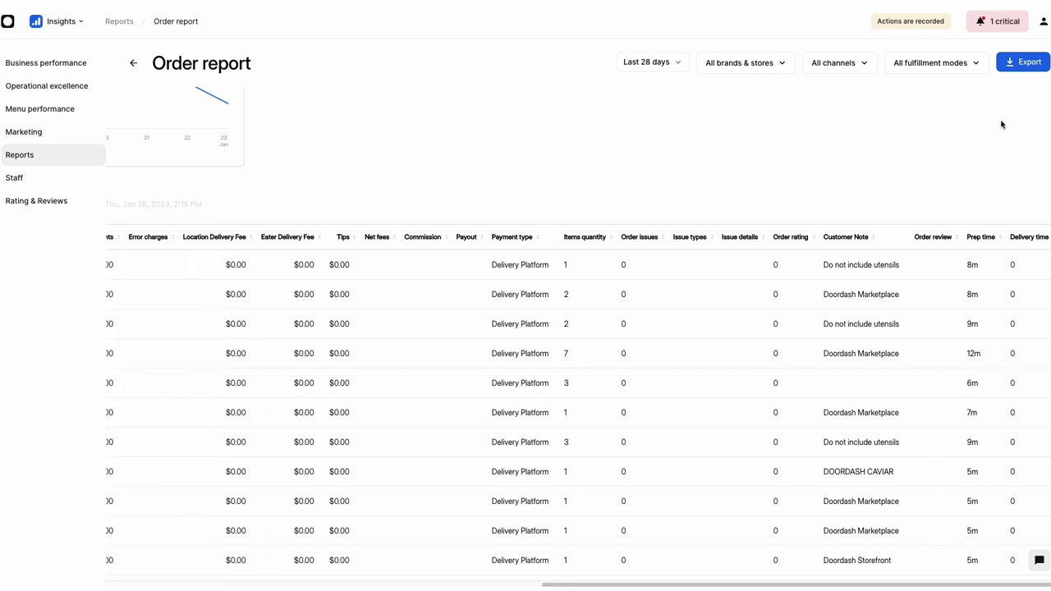
{"action": "scroll", "coordinate": [1001, 124], "scroll_direction": "up", "scroll_amount": 3}
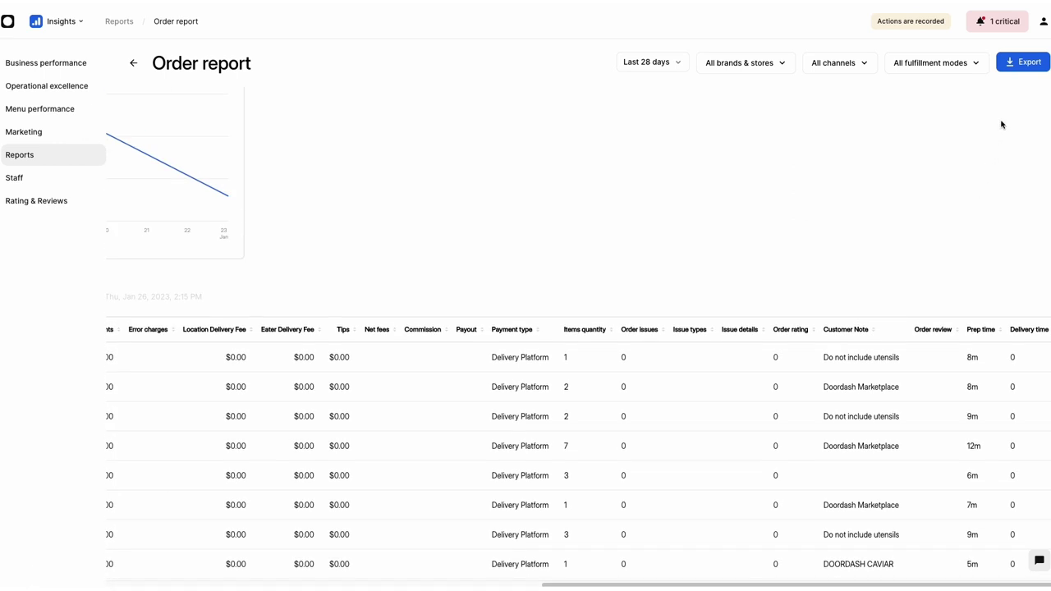
{"action": "left_click", "coordinate": [1021, 70]}
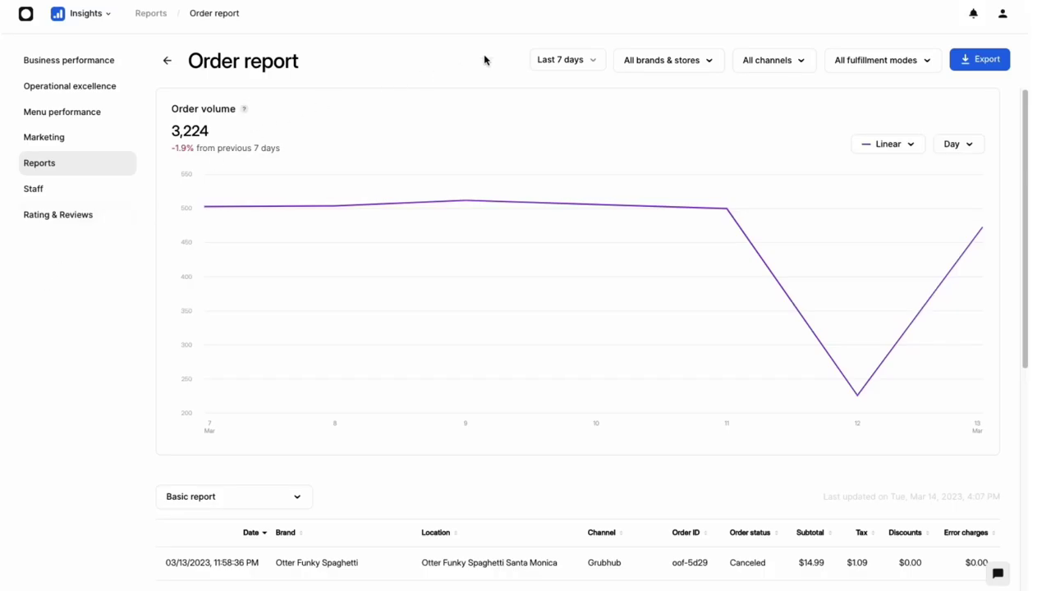
Open the Support help panel over the 7-day Order report
{"action": "mouse_move", "coordinate": [953, 244]}
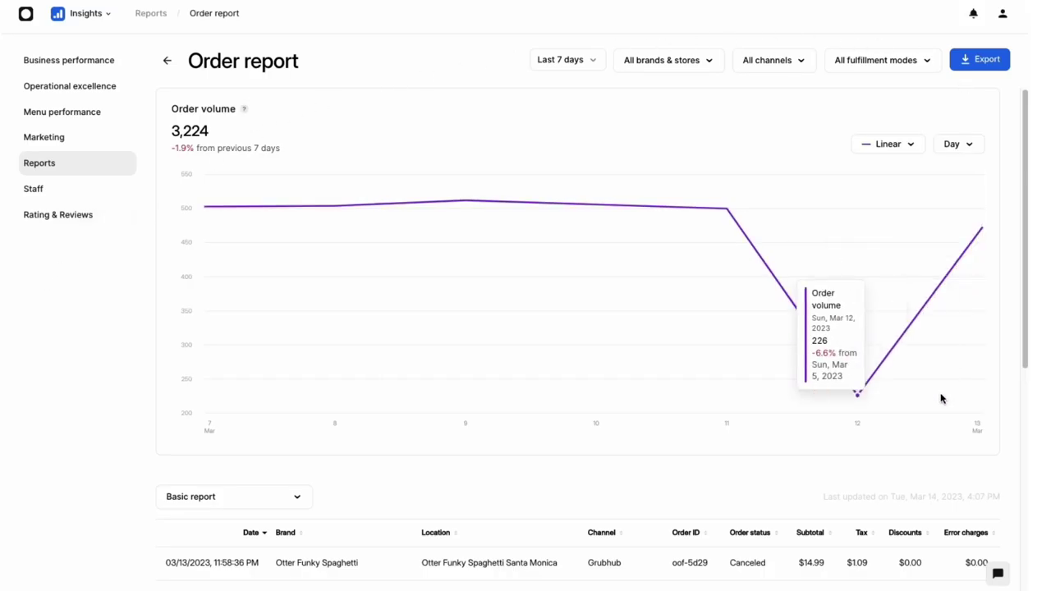
{"action": "left_click", "coordinate": [1001, 578]}
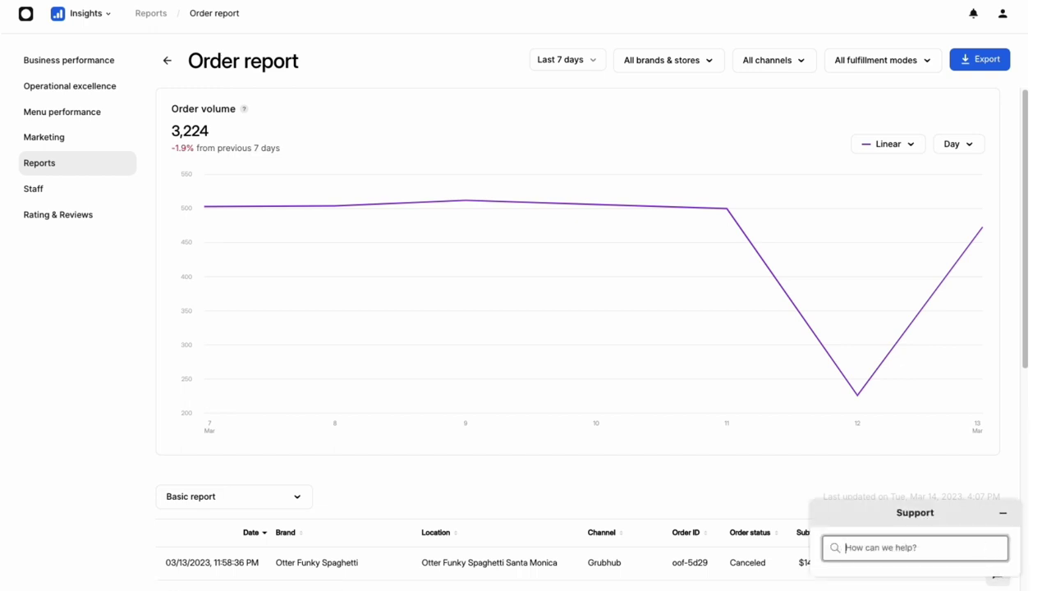
Search Support for 'chat', read the Chat With Support article, then return to Business performance
{"action": "type", "text": "chat"}
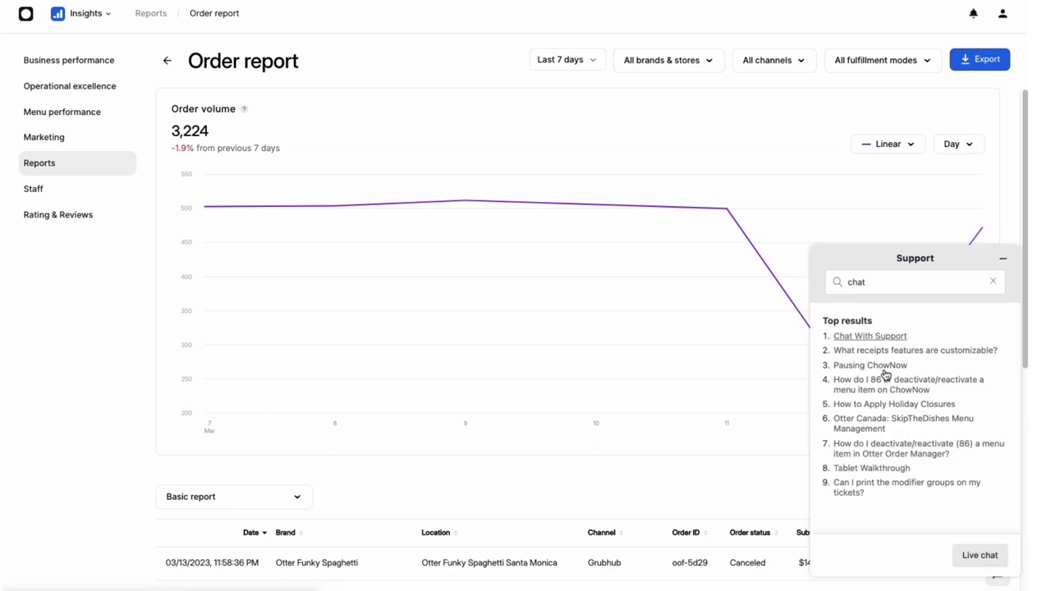
{"action": "left_click", "coordinate": [884, 337]}
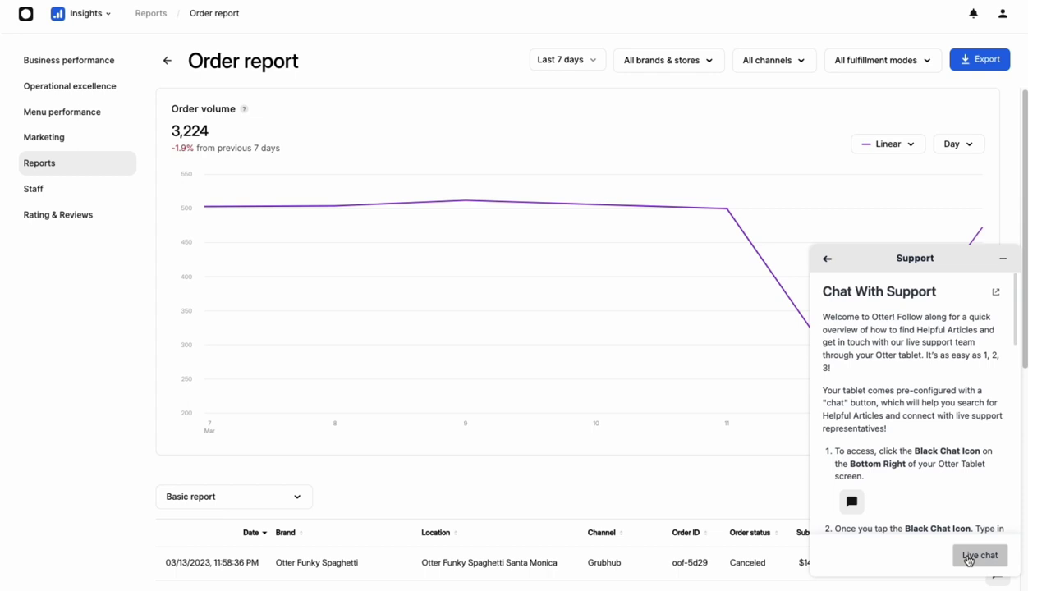
{"action": "scroll", "coordinate": [958, 509], "scroll_direction": "down", "scroll_amount": 3}
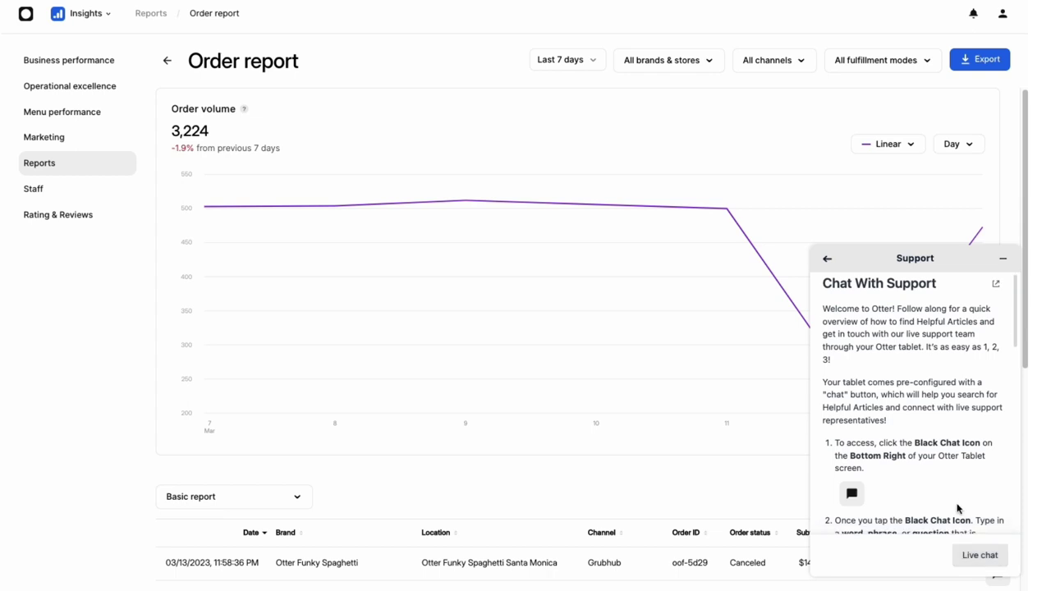
{"action": "scroll", "coordinate": [956, 509], "scroll_direction": "down", "scroll_amount": 1}
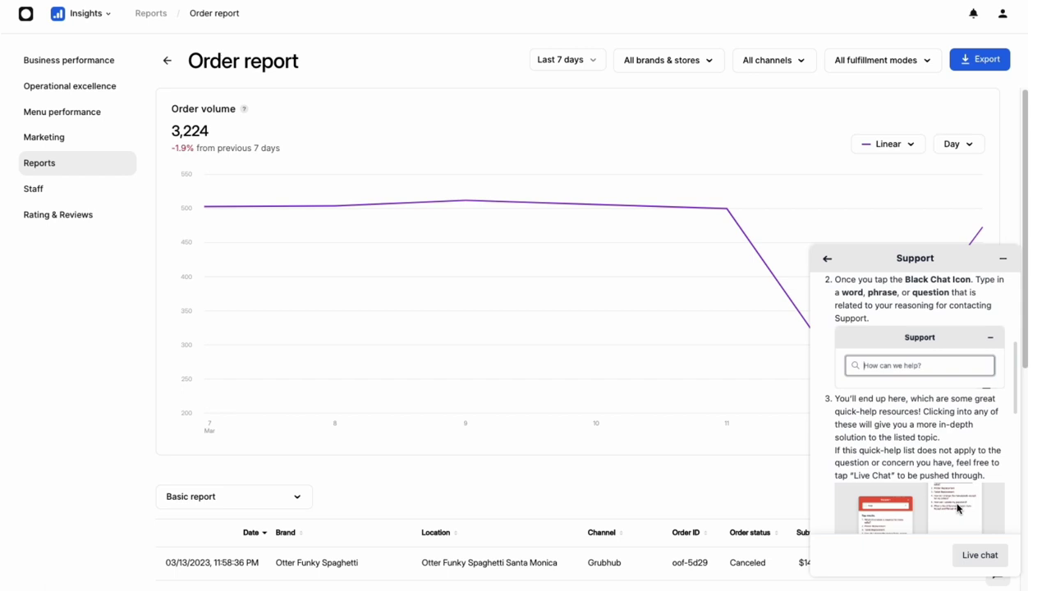
{"action": "scroll", "coordinate": [957, 509], "scroll_direction": "down", "scroll_amount": 5}
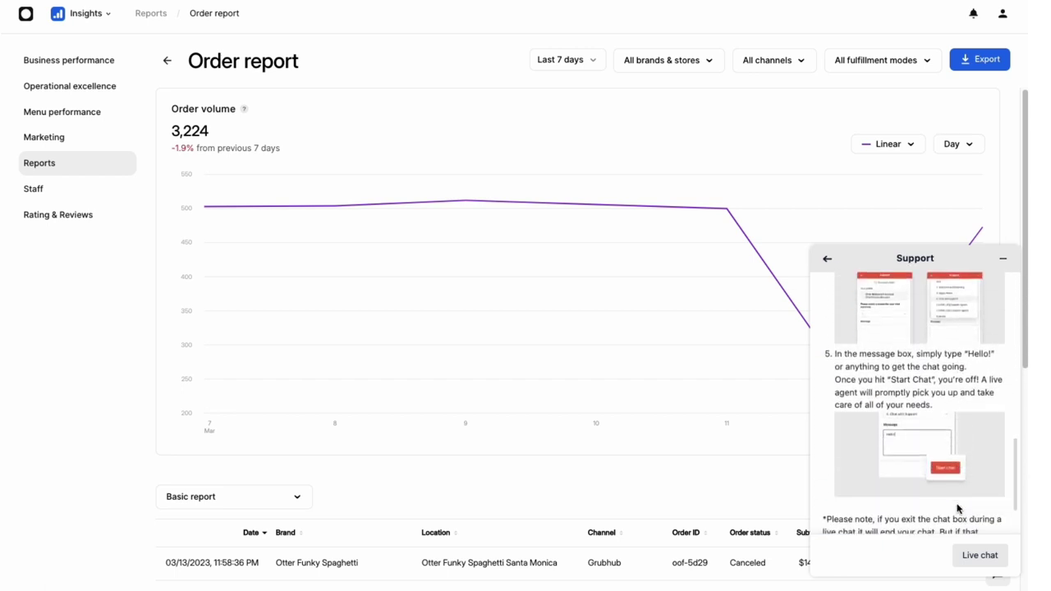
{"action": "scroll", "coordinate": [957, 509], "scroll_direction": "down", "scroll_amount": 2}
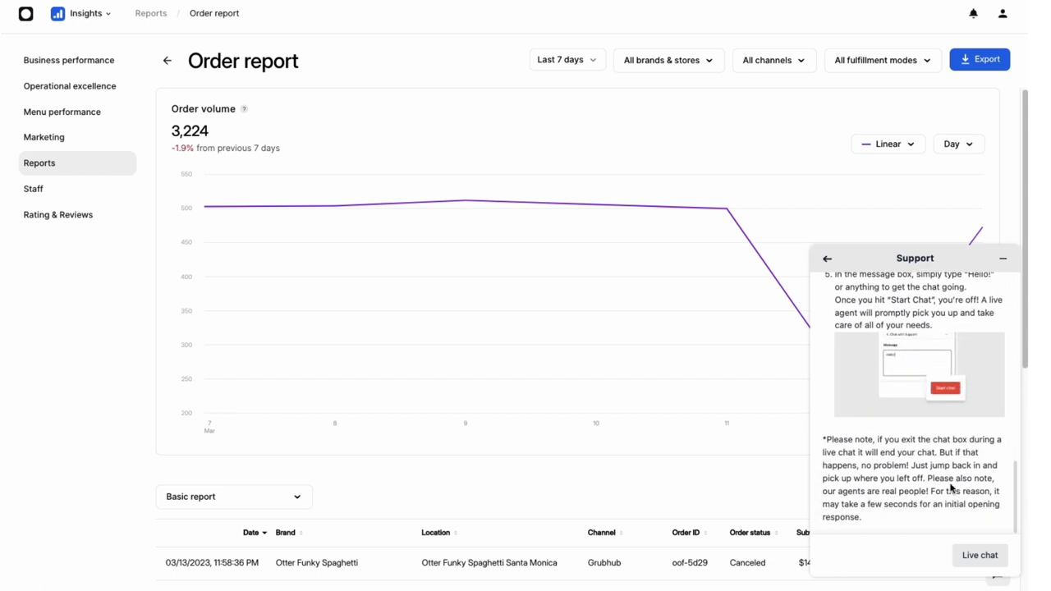
{"action": "left_click", "coordinate": [81, 66]}
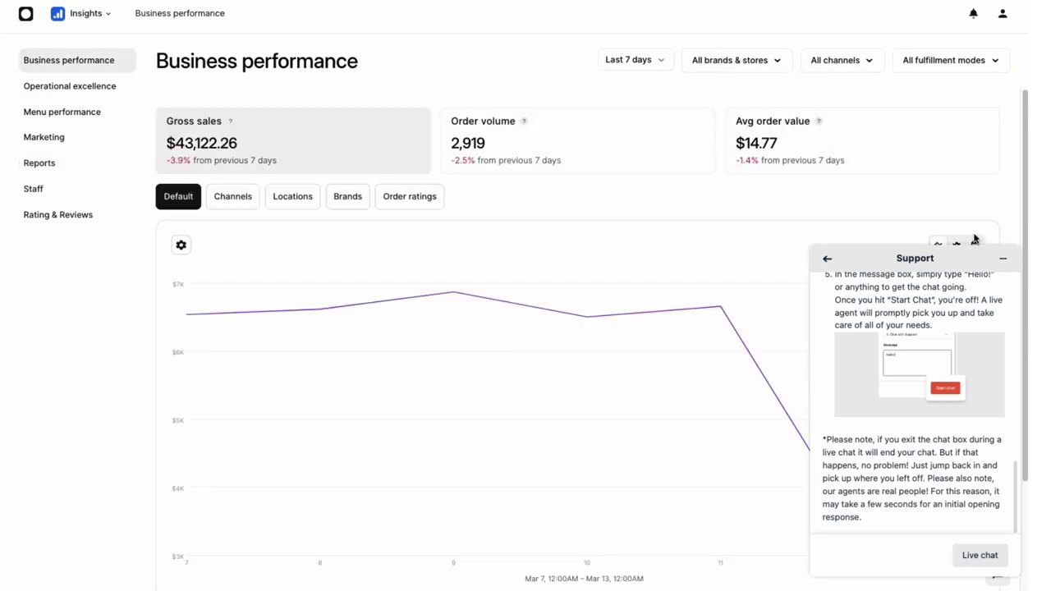
Close the Support panel and chart daily order volume, totalling 2,919 orders
{"action": "left_click", "coordinate": [1001, 258]}
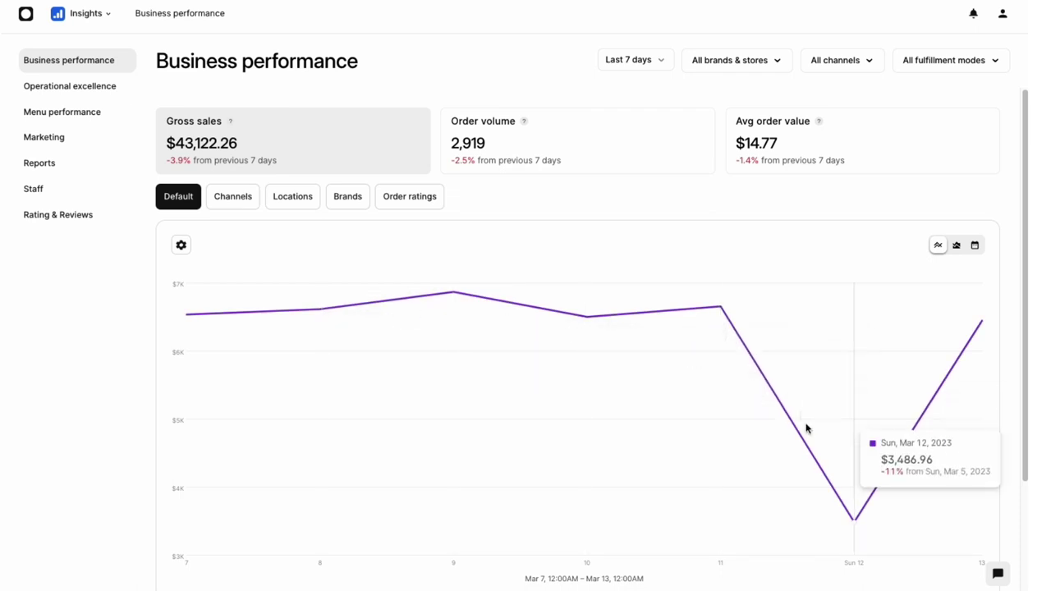
{"action": "left_click", "coordinate": [534, 134]}
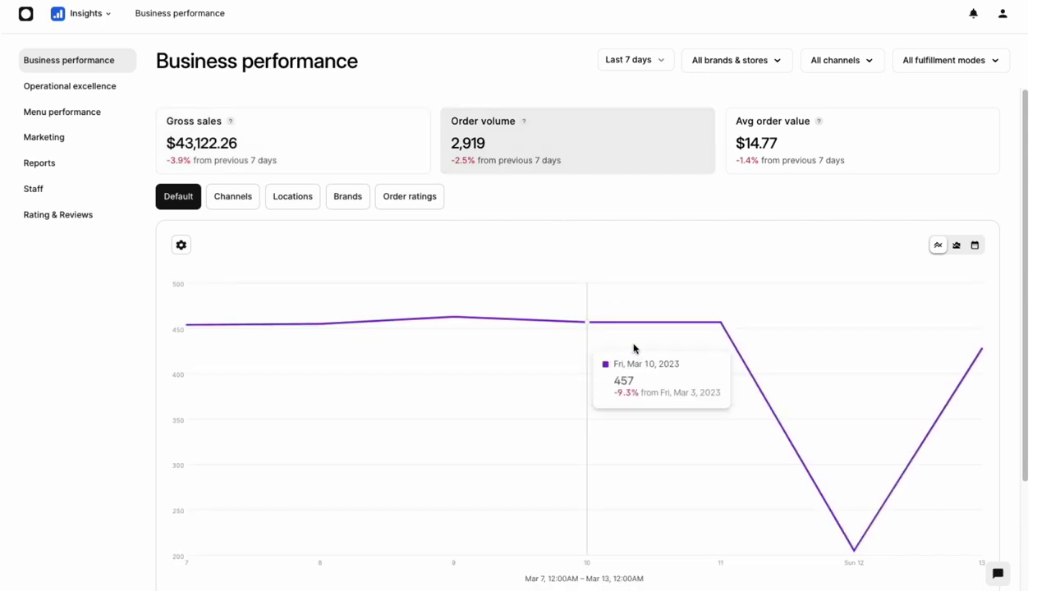
{"action": "scroll", "coordinate": [631, 345], "scroll_direction": "down", "scroll_amount": 3}
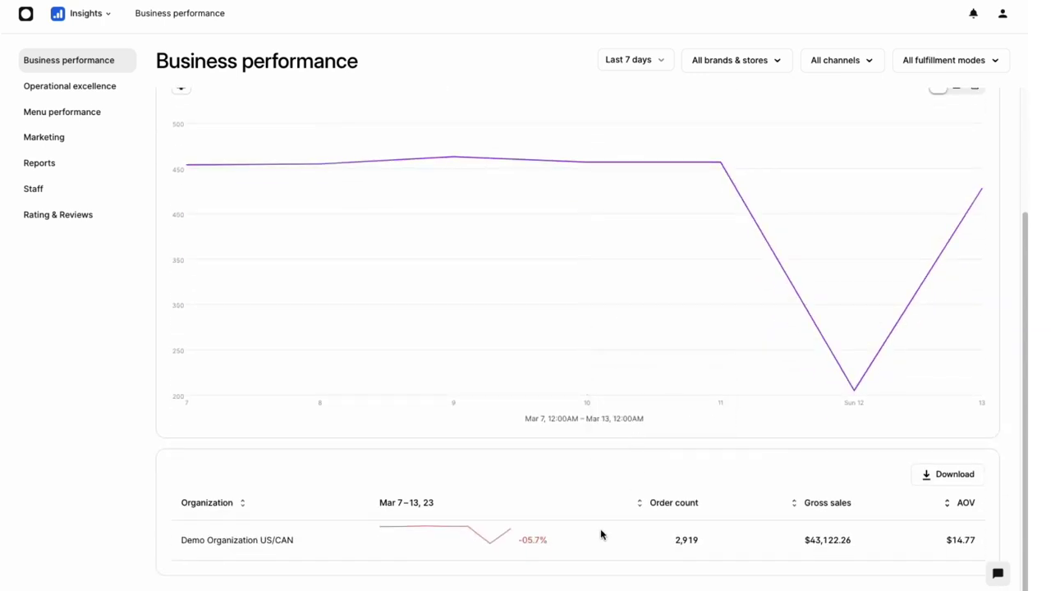